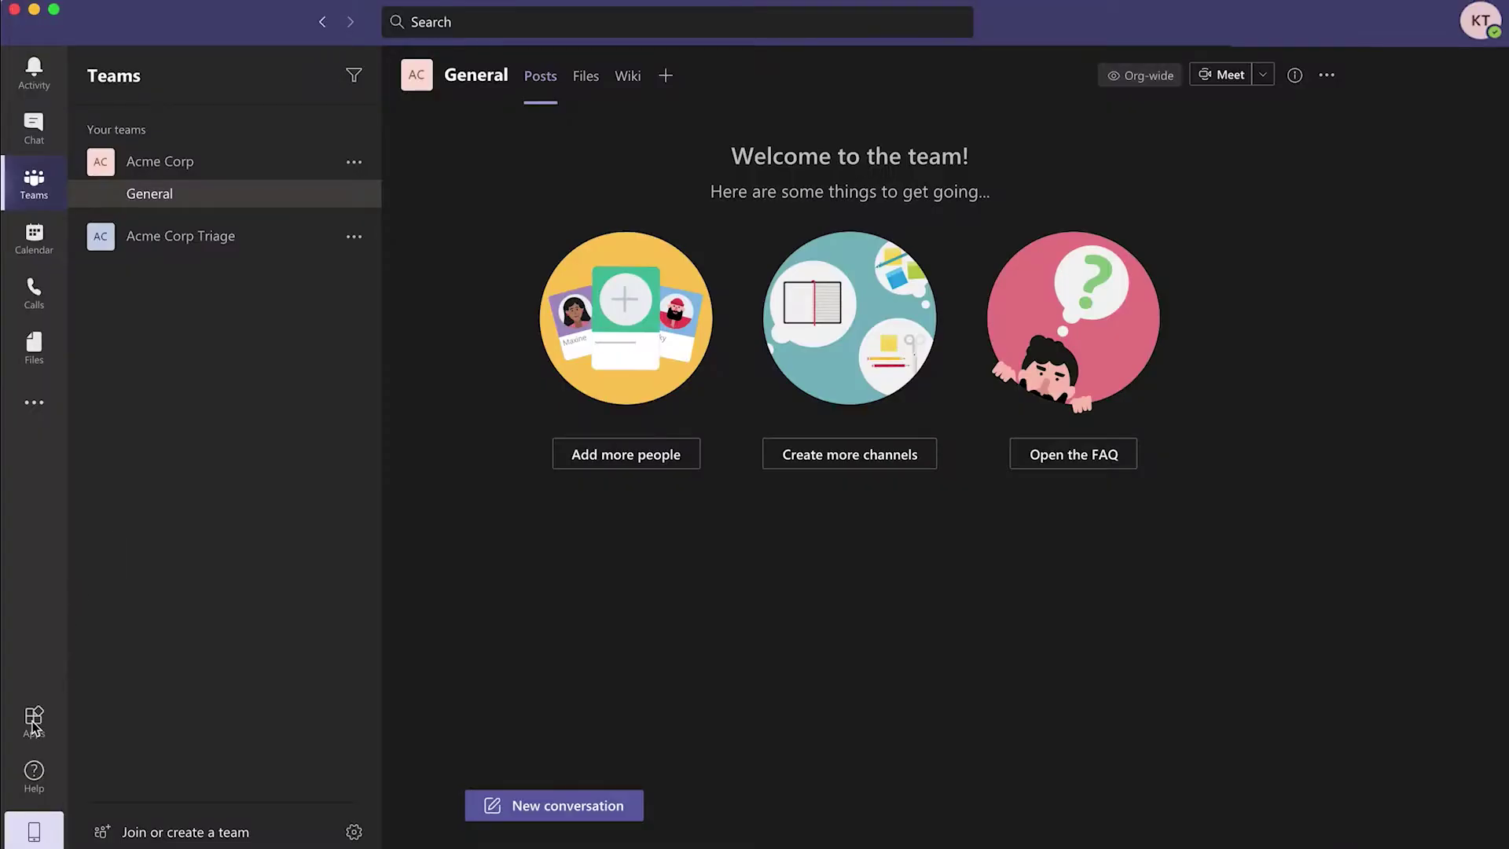
- Search the Teams app store for 'halp'
left_click(34, 719)
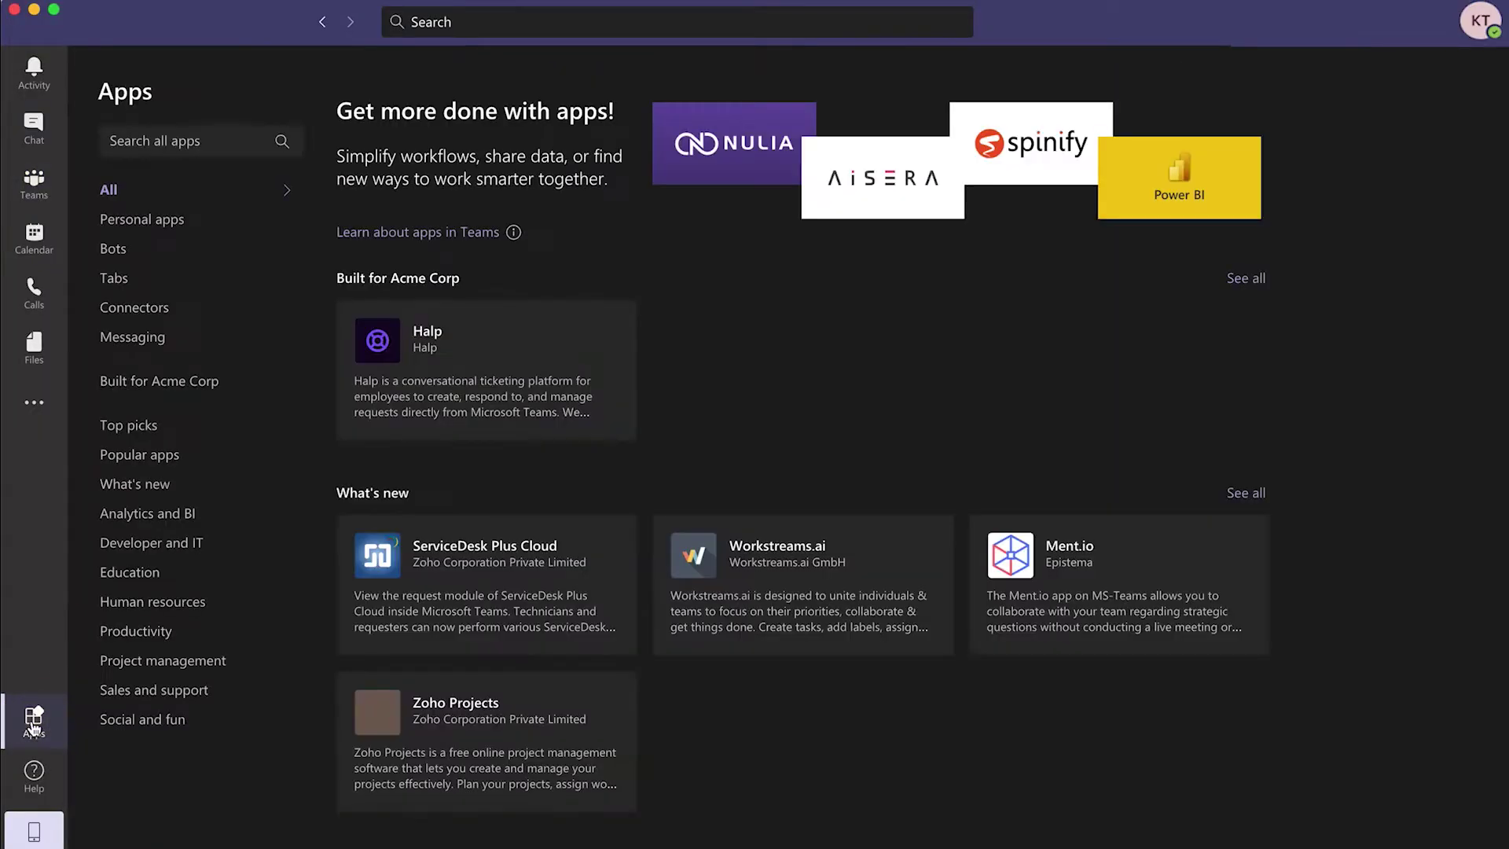
left_click(499, 29)
type("halp")
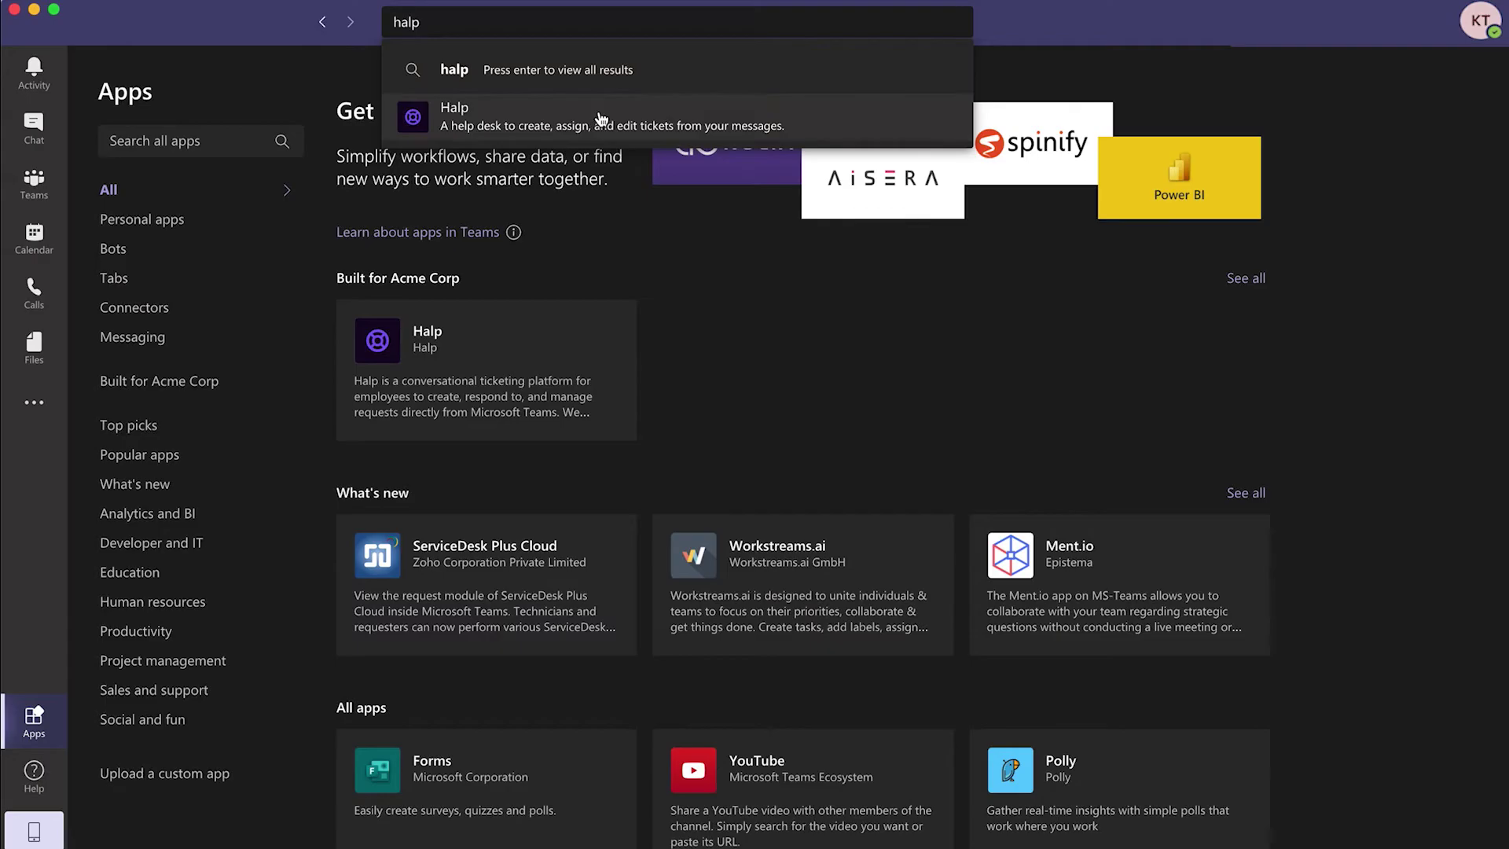
- Set up Halp as a bot in Acme Corp's General channel, then open the Halp chat
left_click(602, 118)
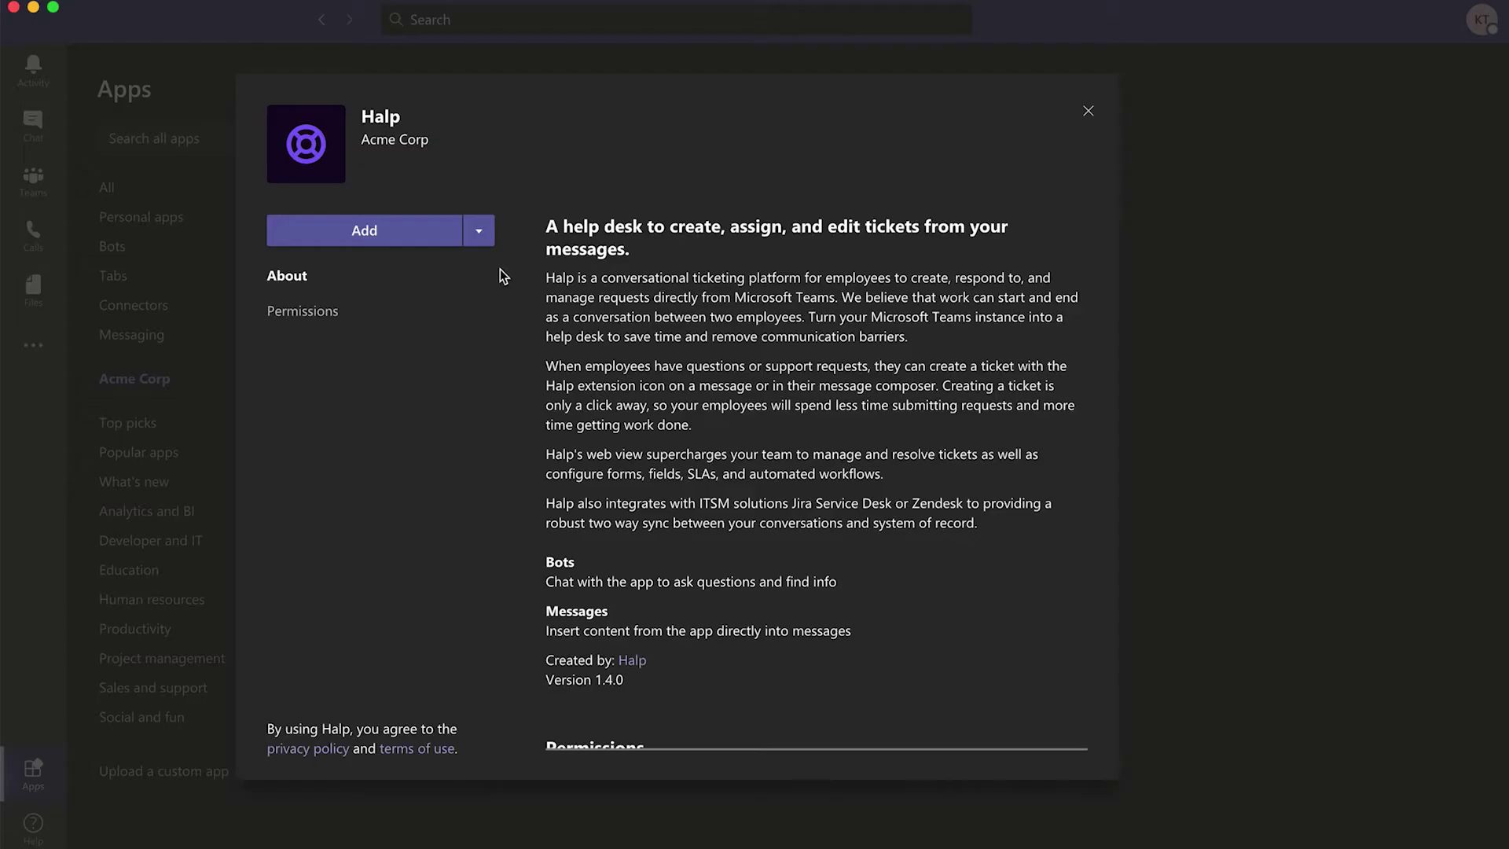
left_click(480, 232)
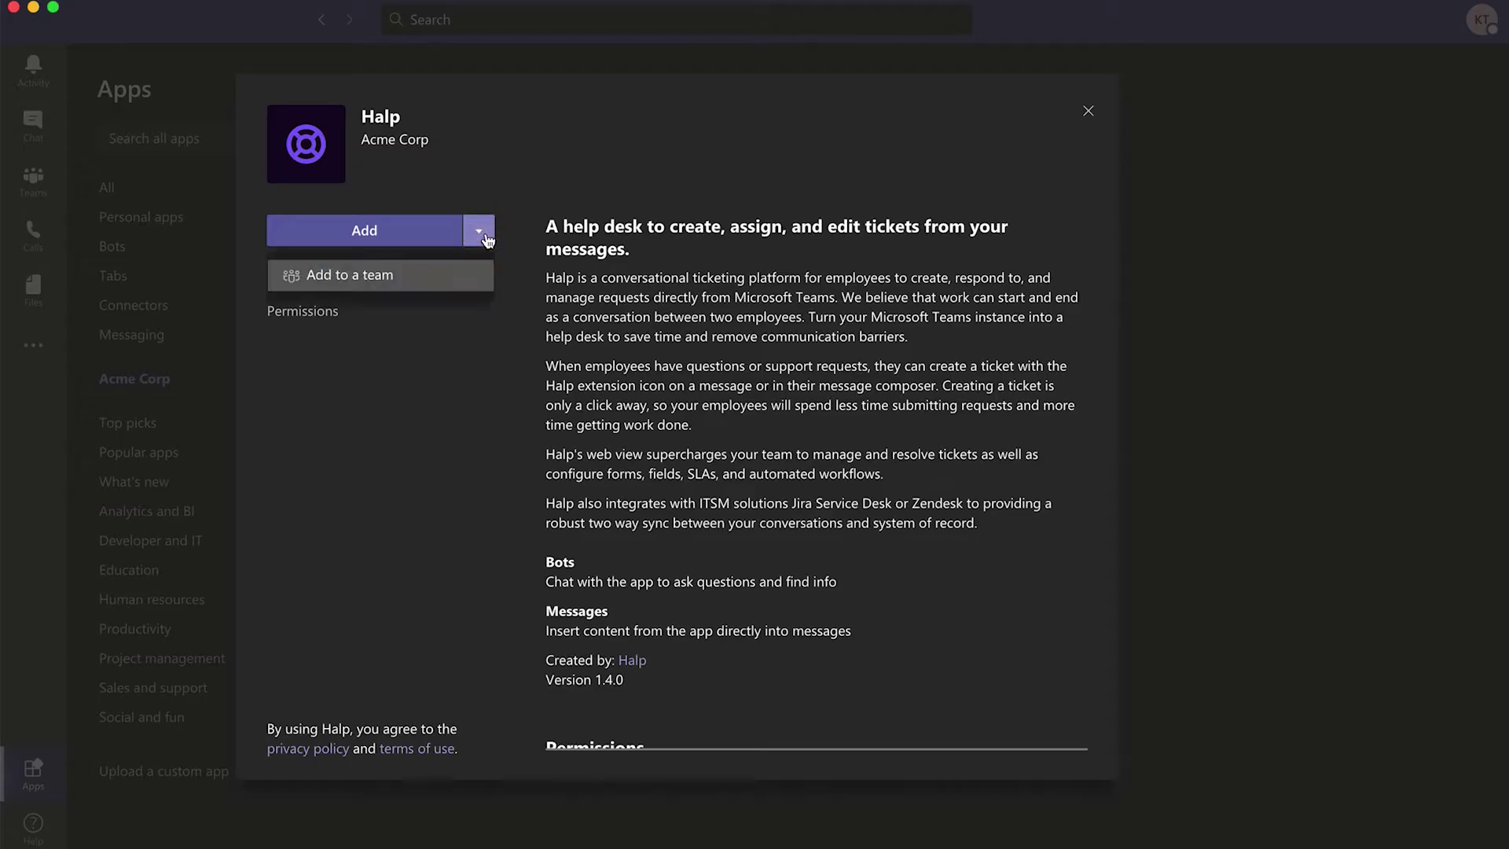
left_click(444, 292)
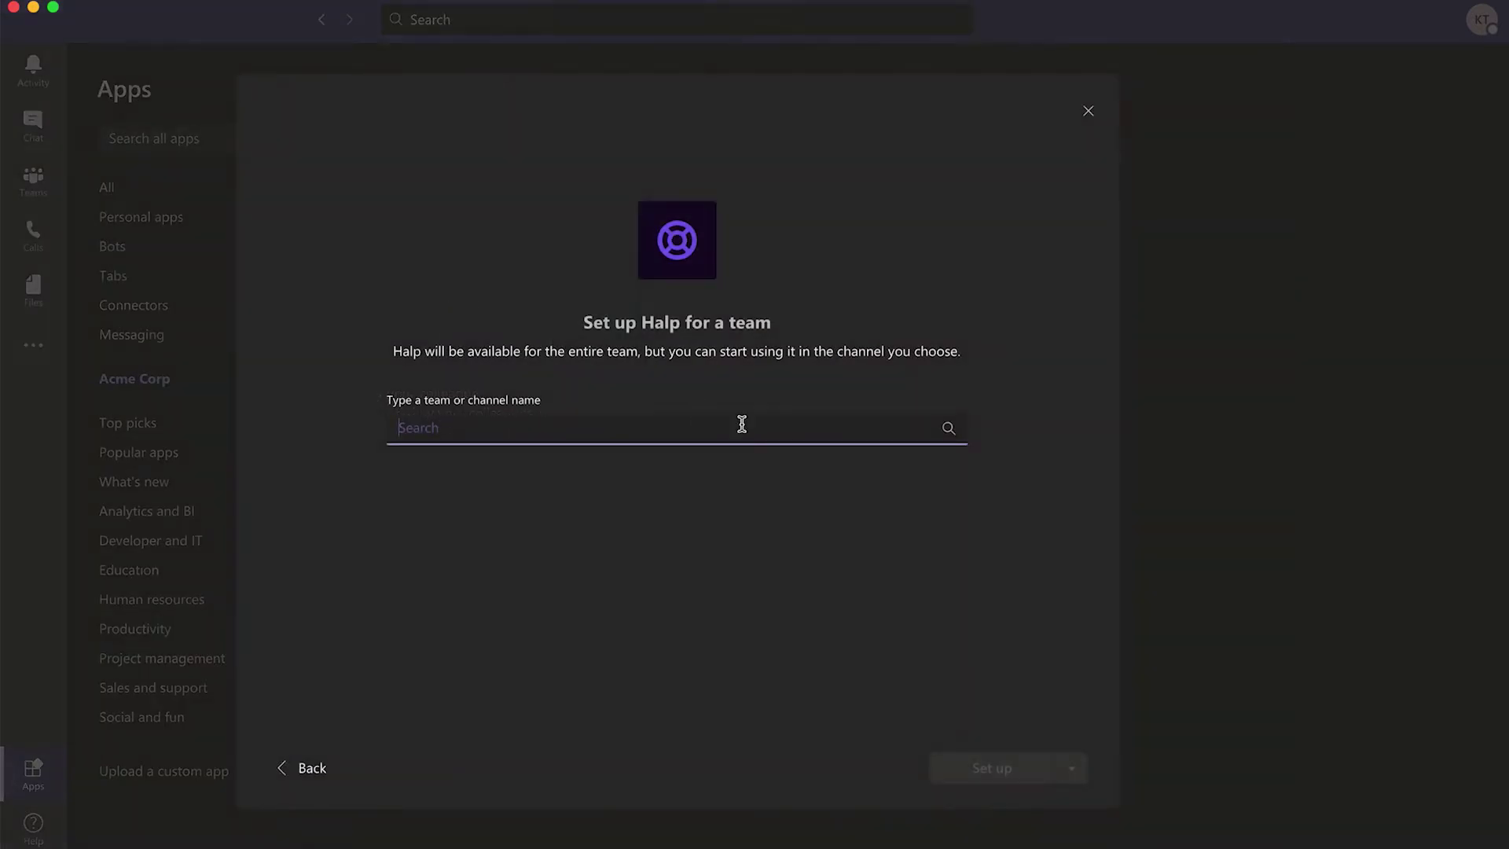
left_click(769, 432)
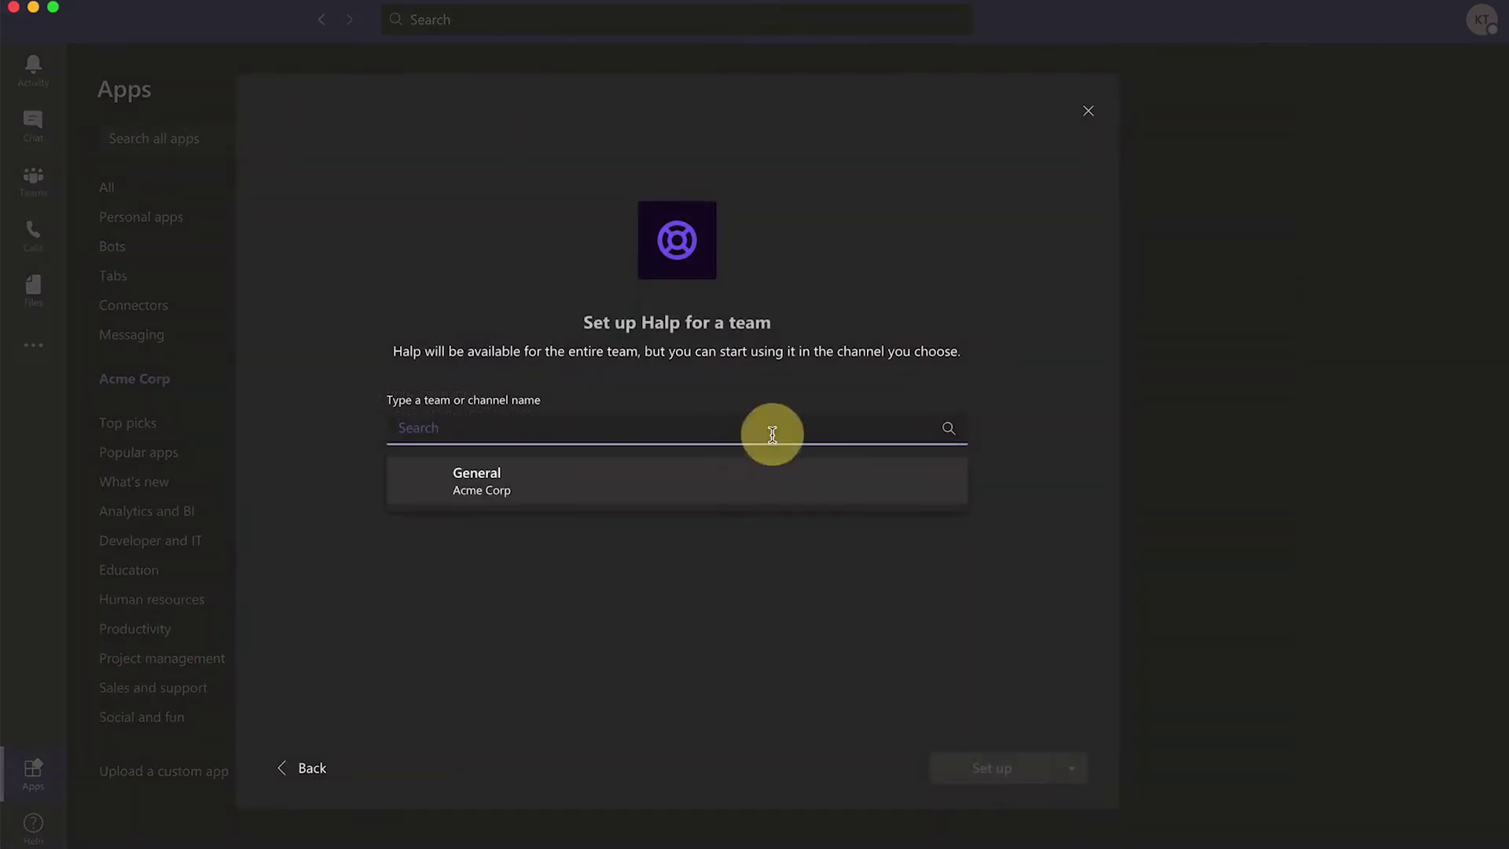
left_click(707, 501)
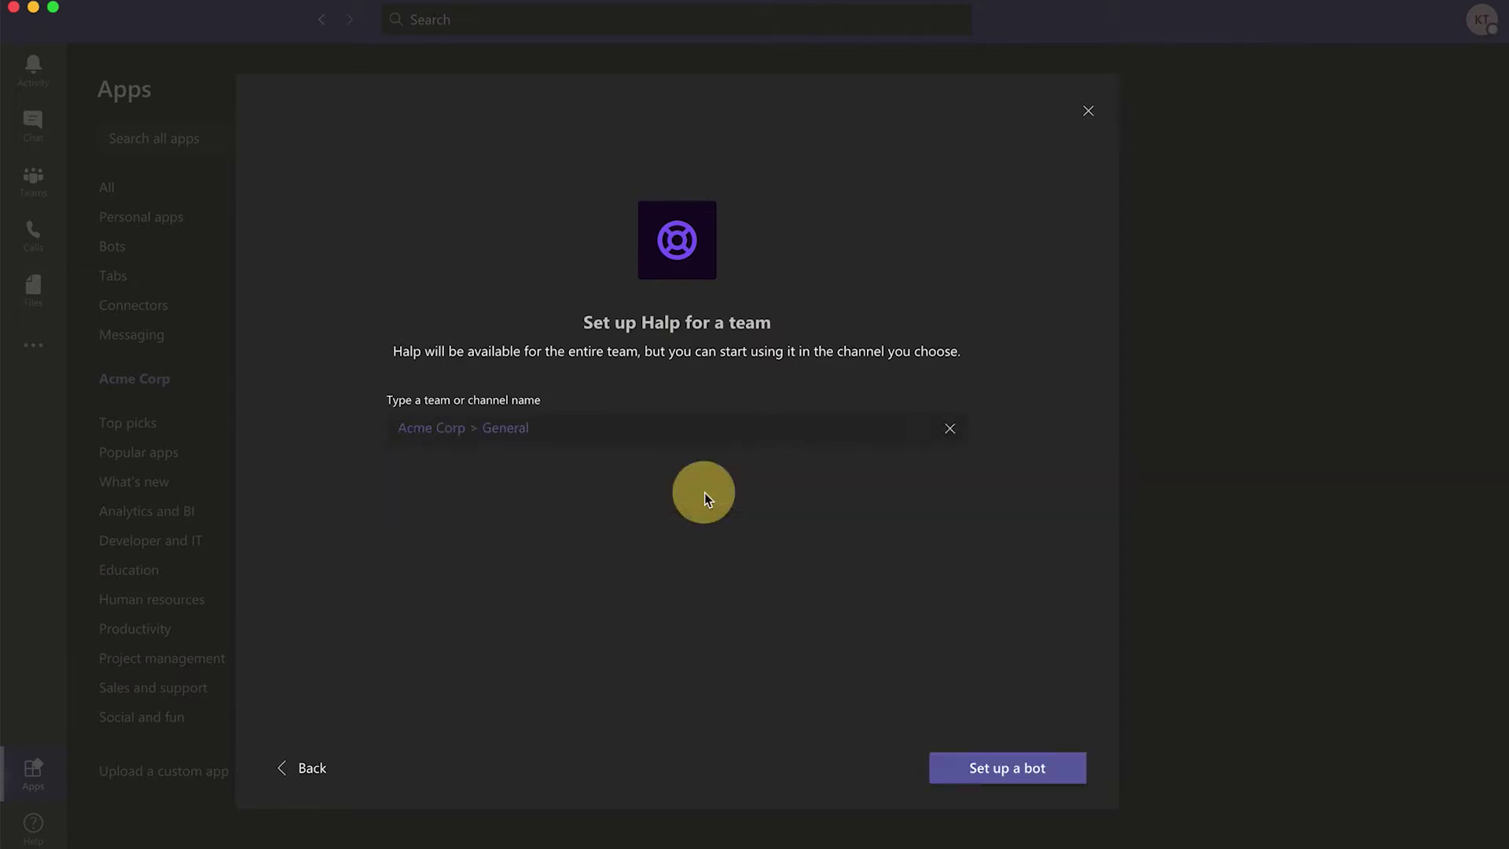
left_click(1032, 777)
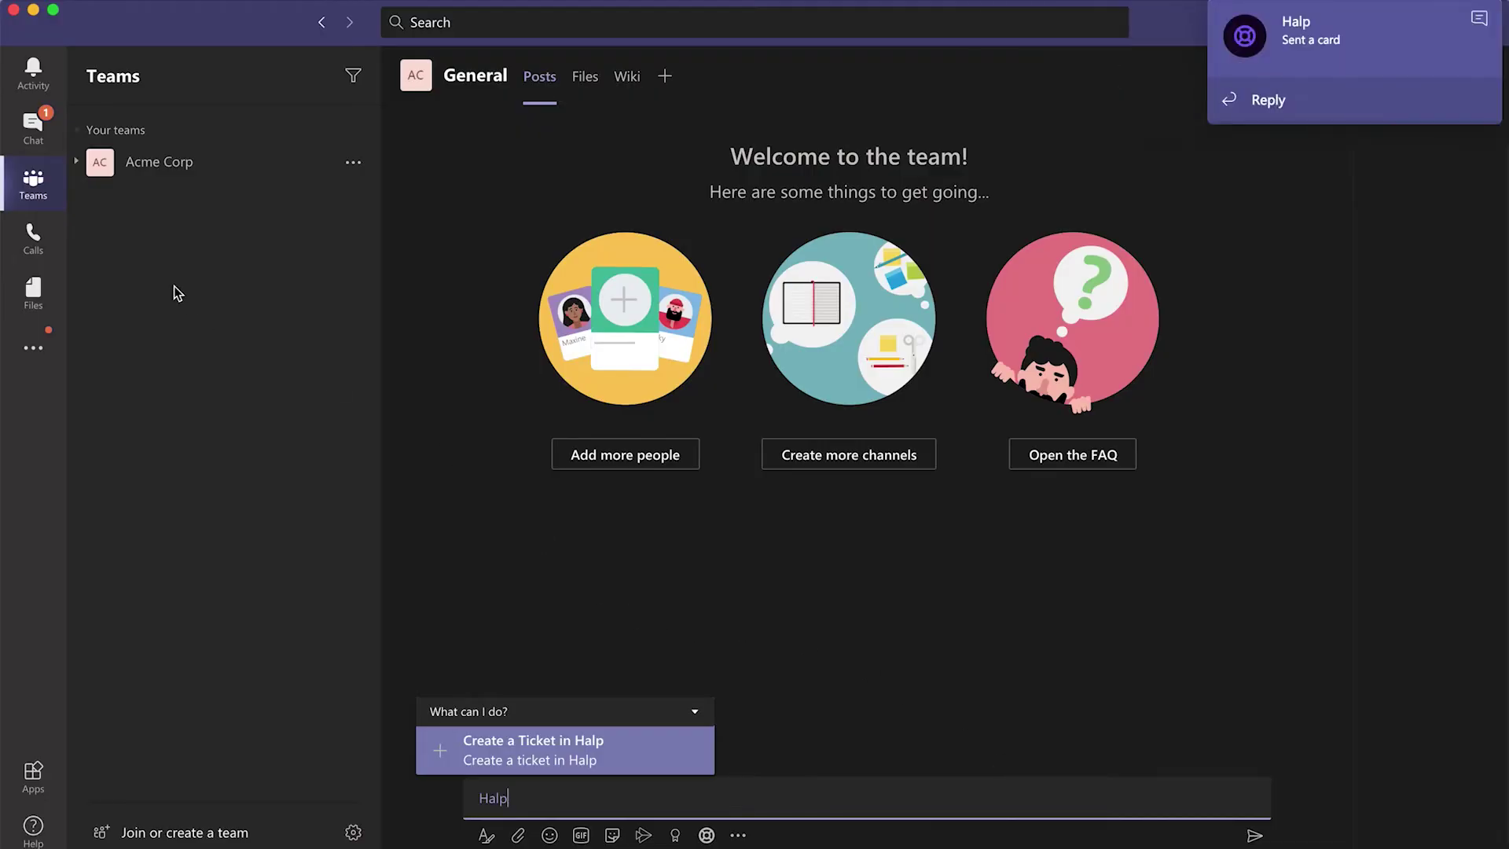
left_click(33, 126)
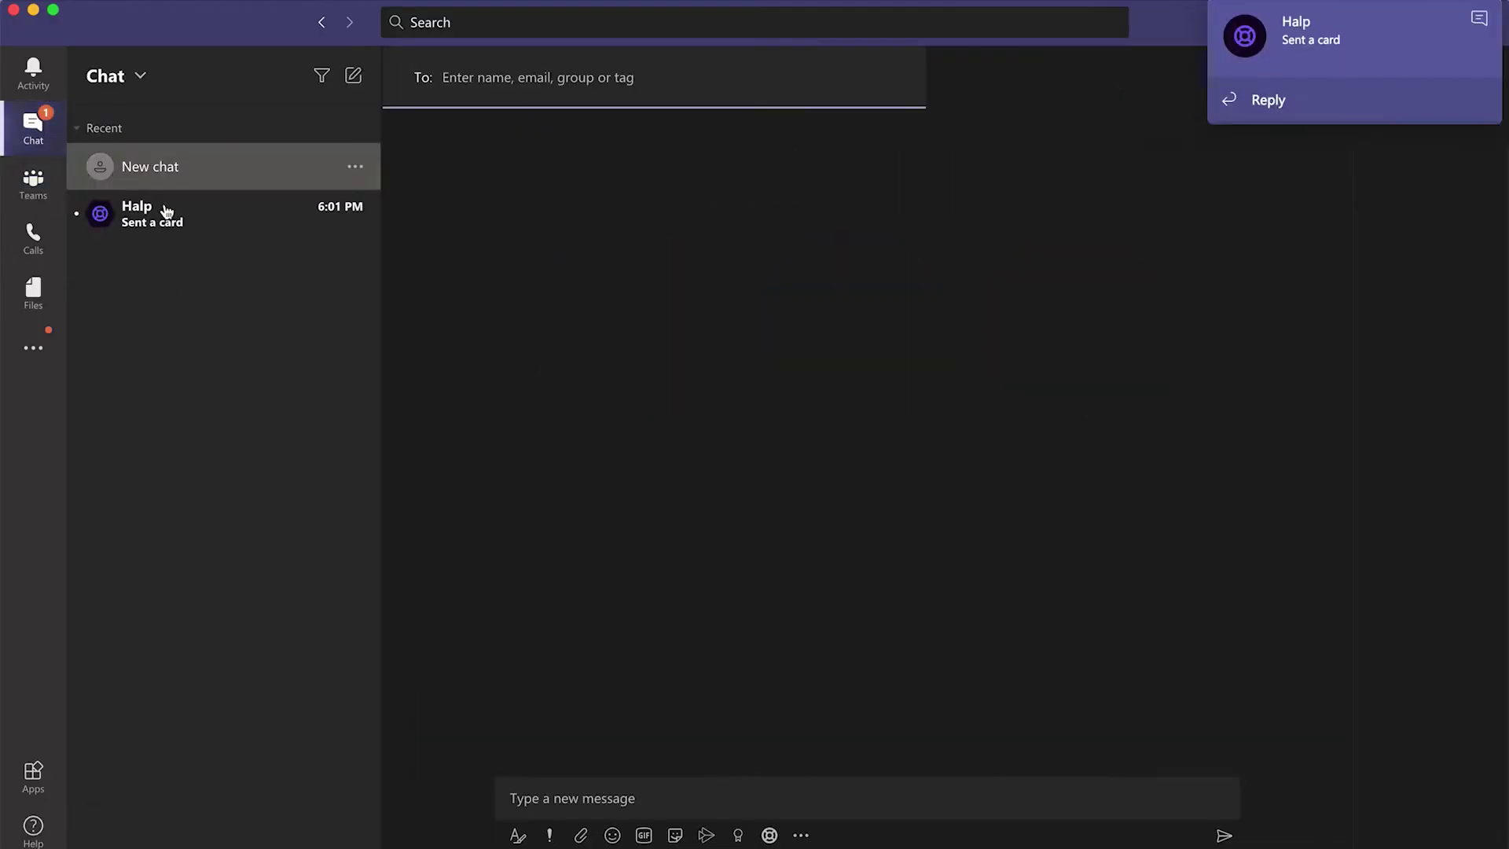
left_click(202, 228)
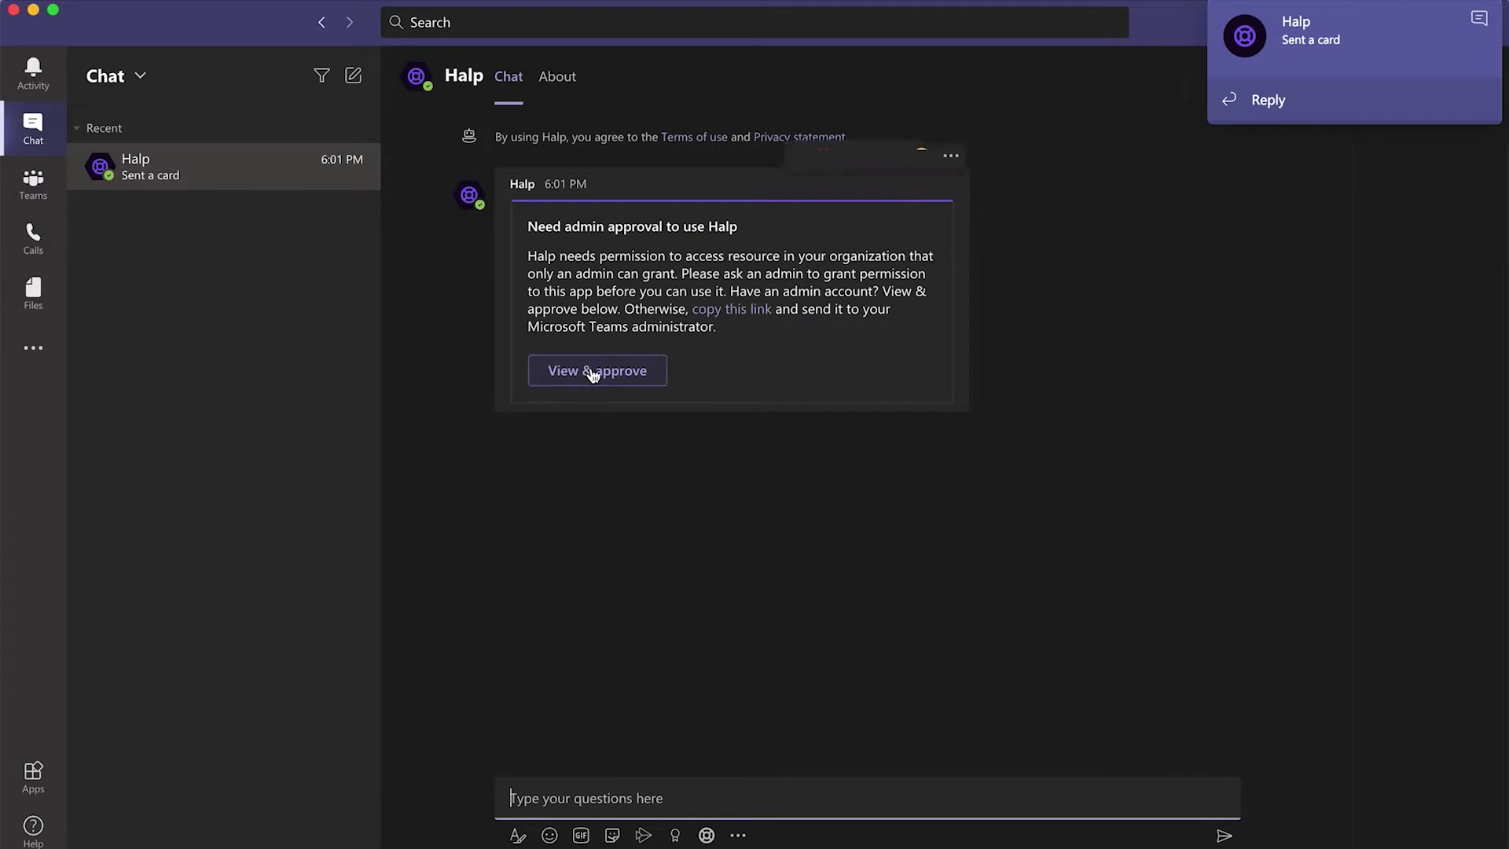
- Sign in with the admin's e-mail and password and accept Halp's requested permissions
left_click(595, 370)
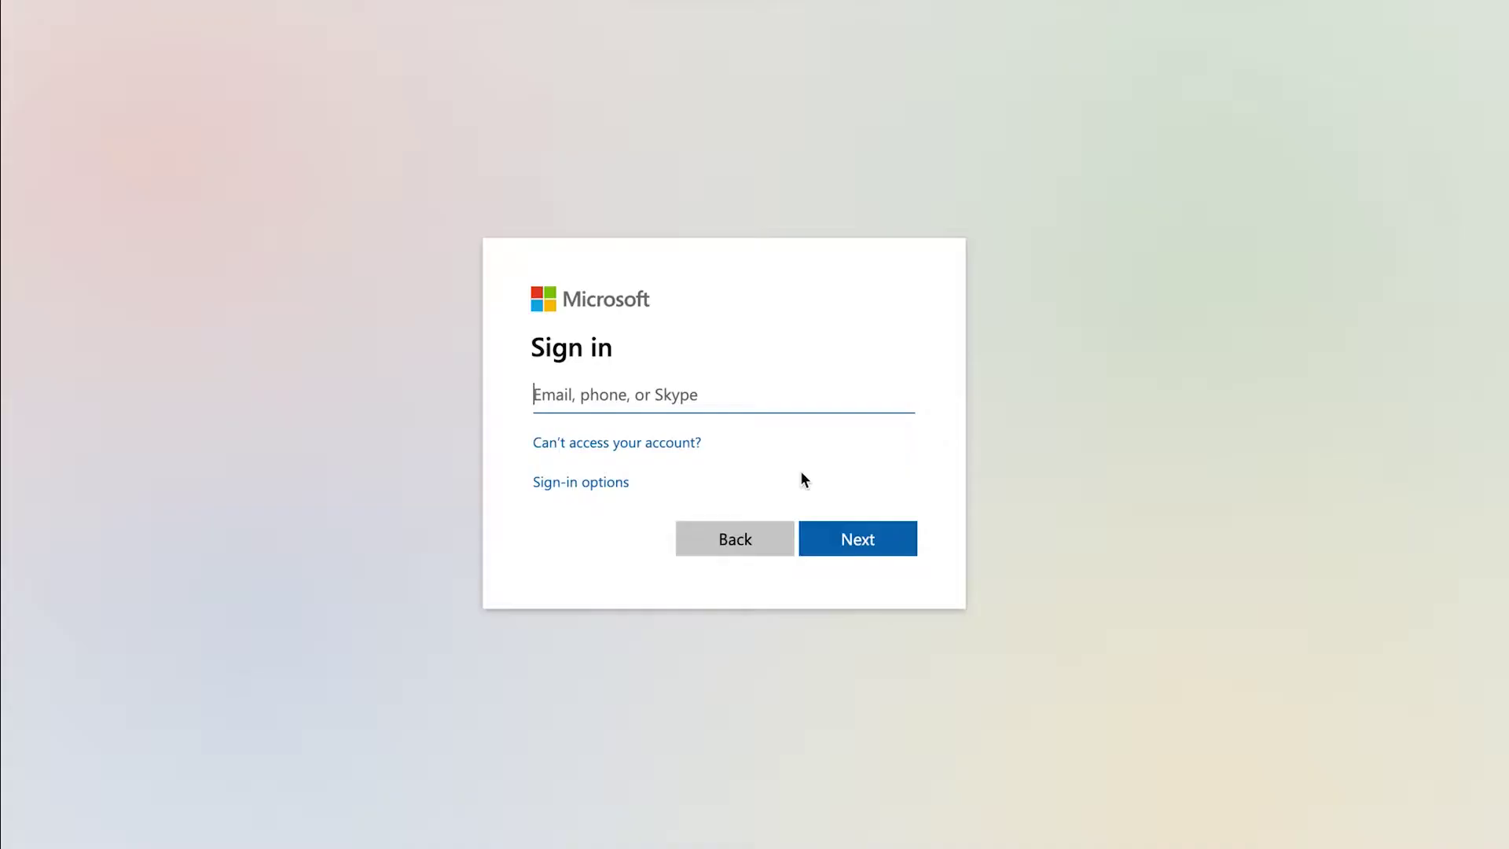
left_click(874, 544)
left_click(871, 544)
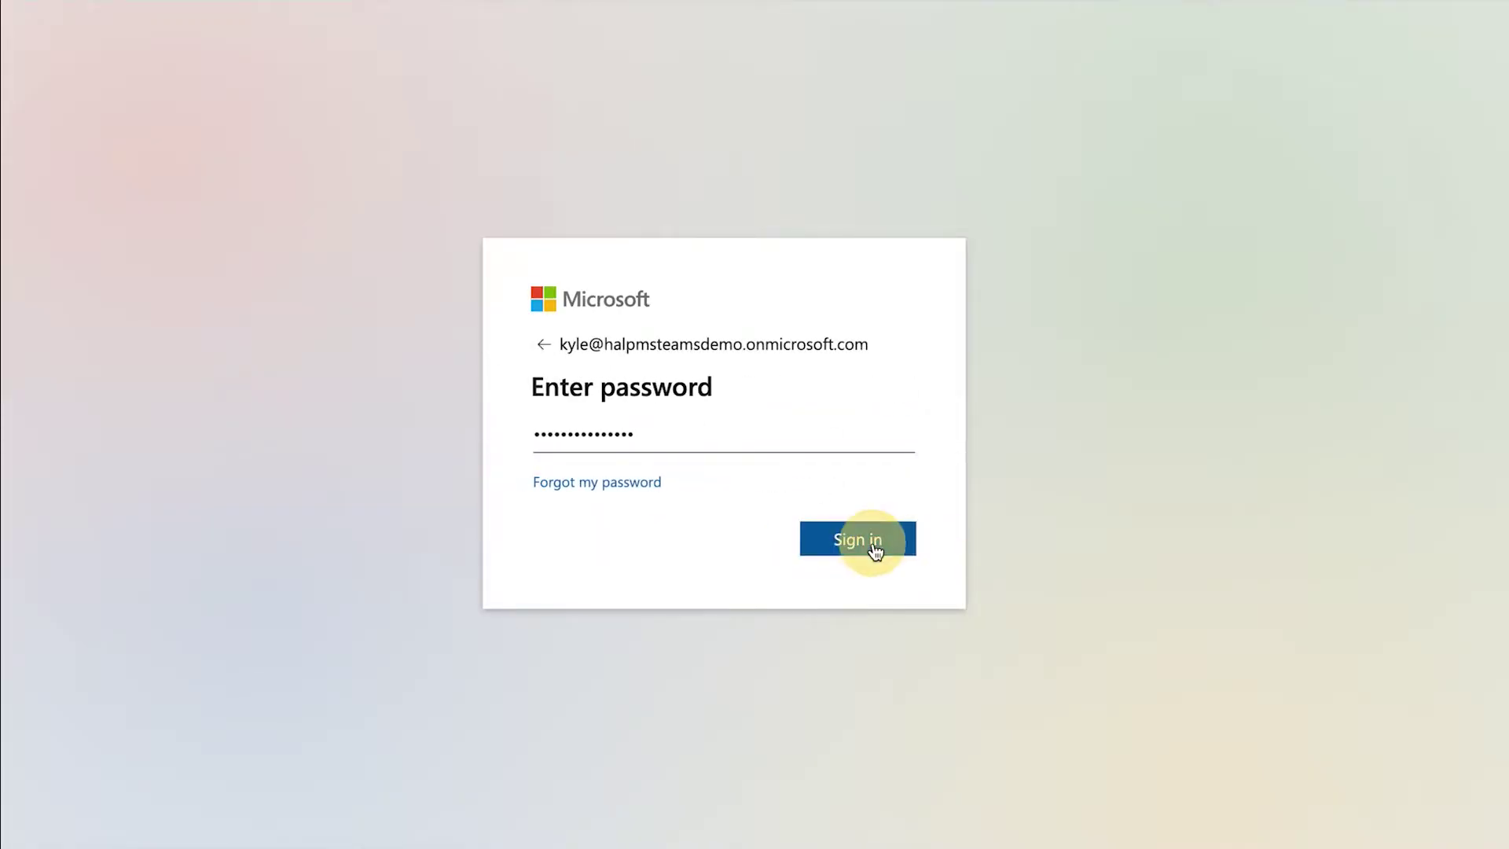
left_click(852, 709)
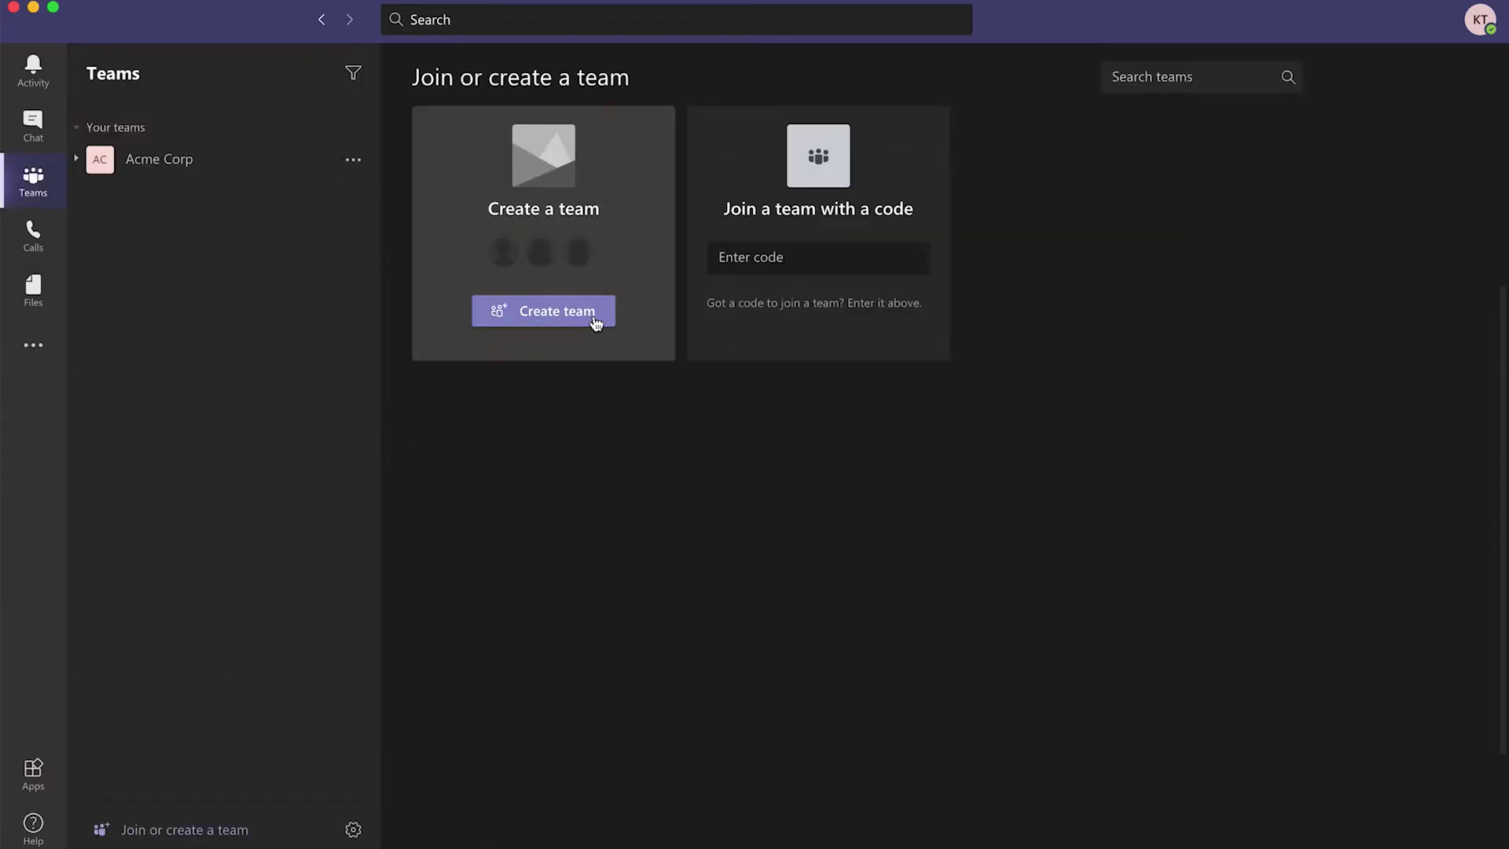
- Start creating a new private team from scratch
left_click(591, 317)
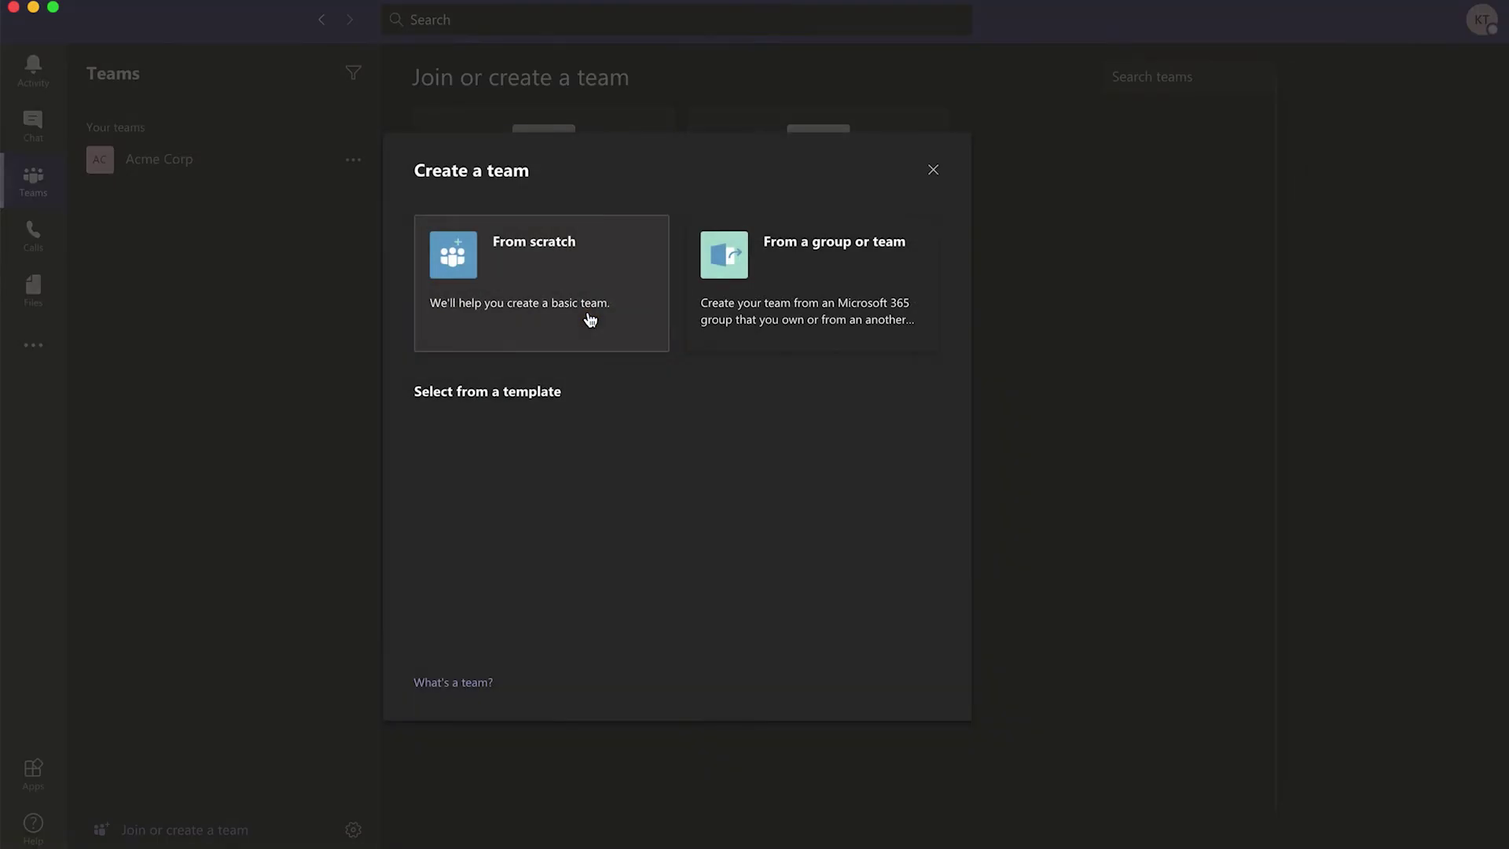
scroll(590, 317, "down", 10)
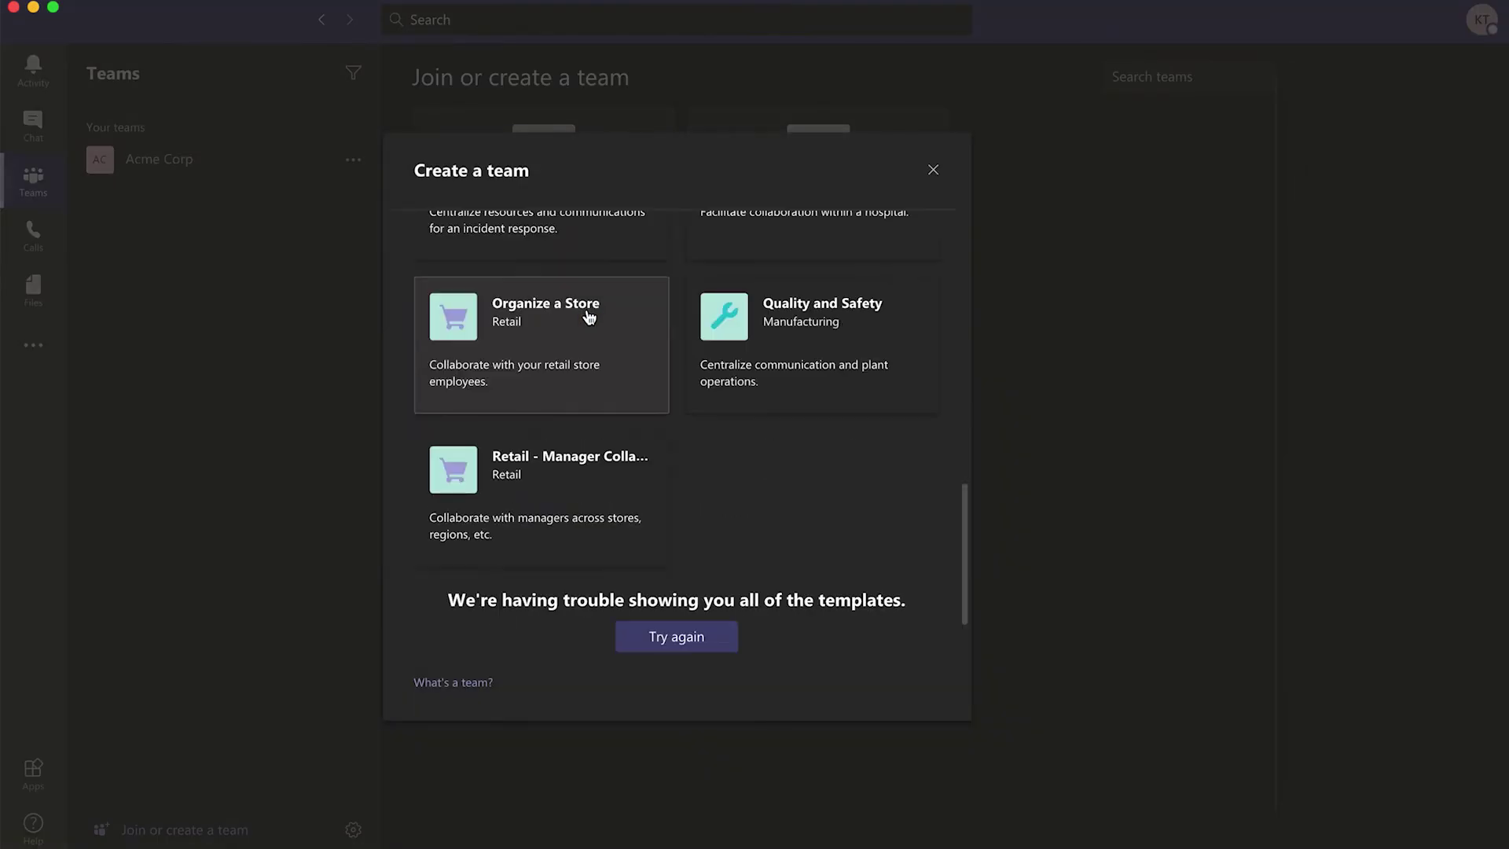
scroll(585, 298, "up", 10)
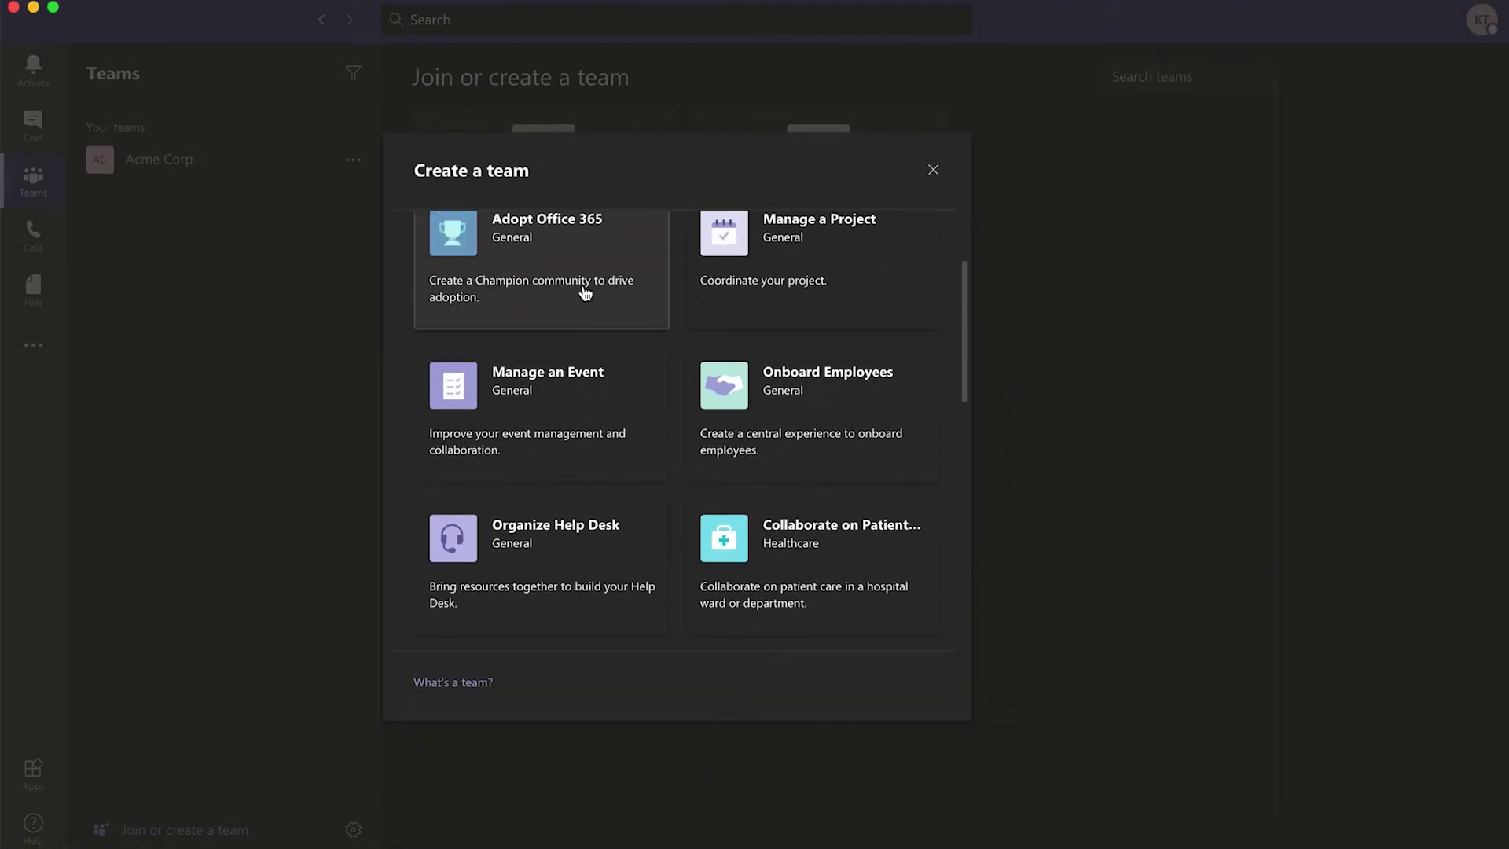
scroll(586, 293, "up", 3)
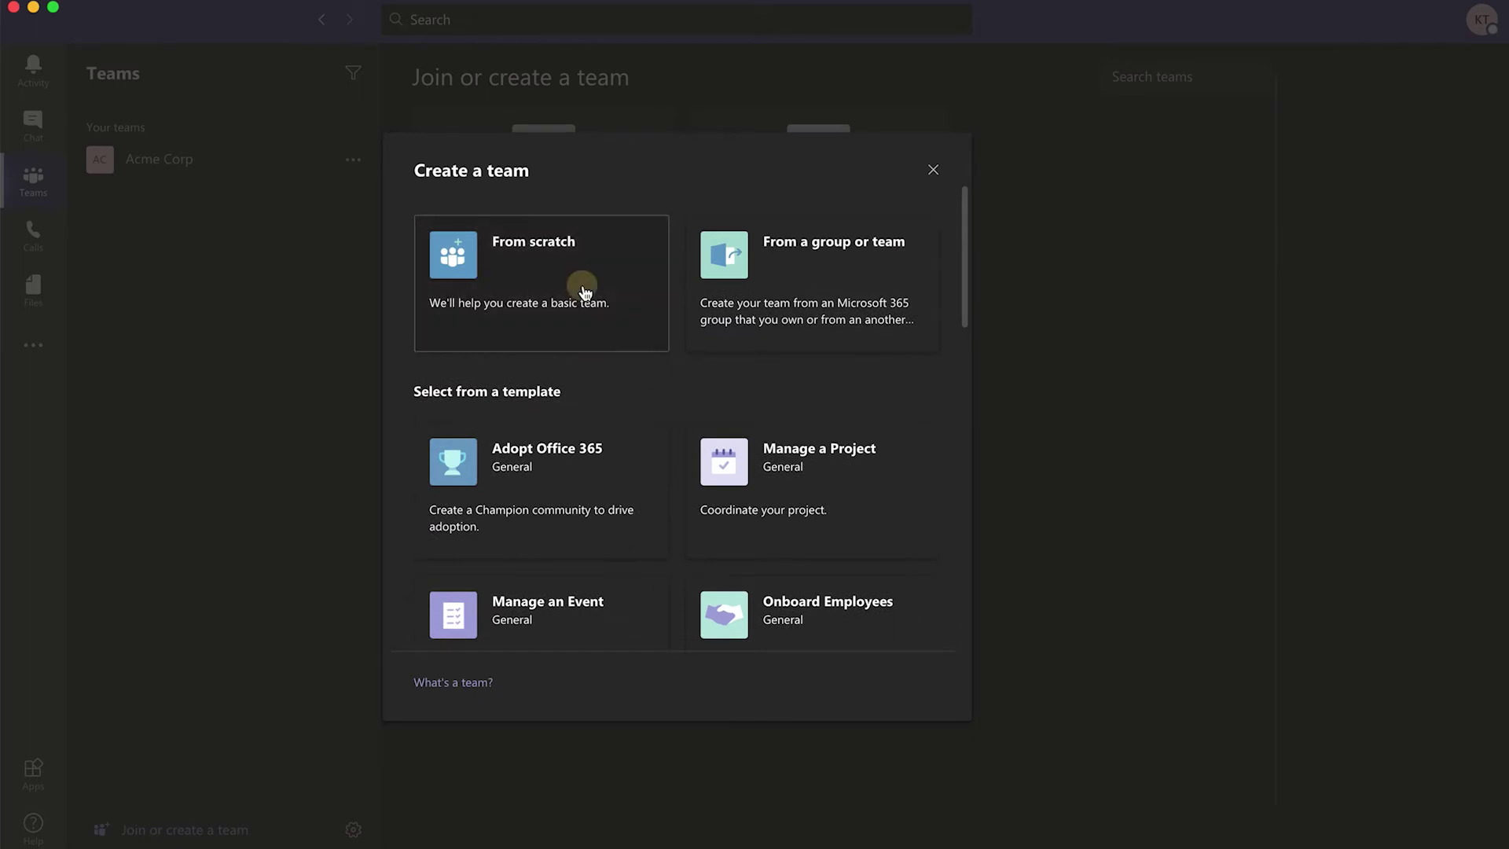
left_click(585, 293)
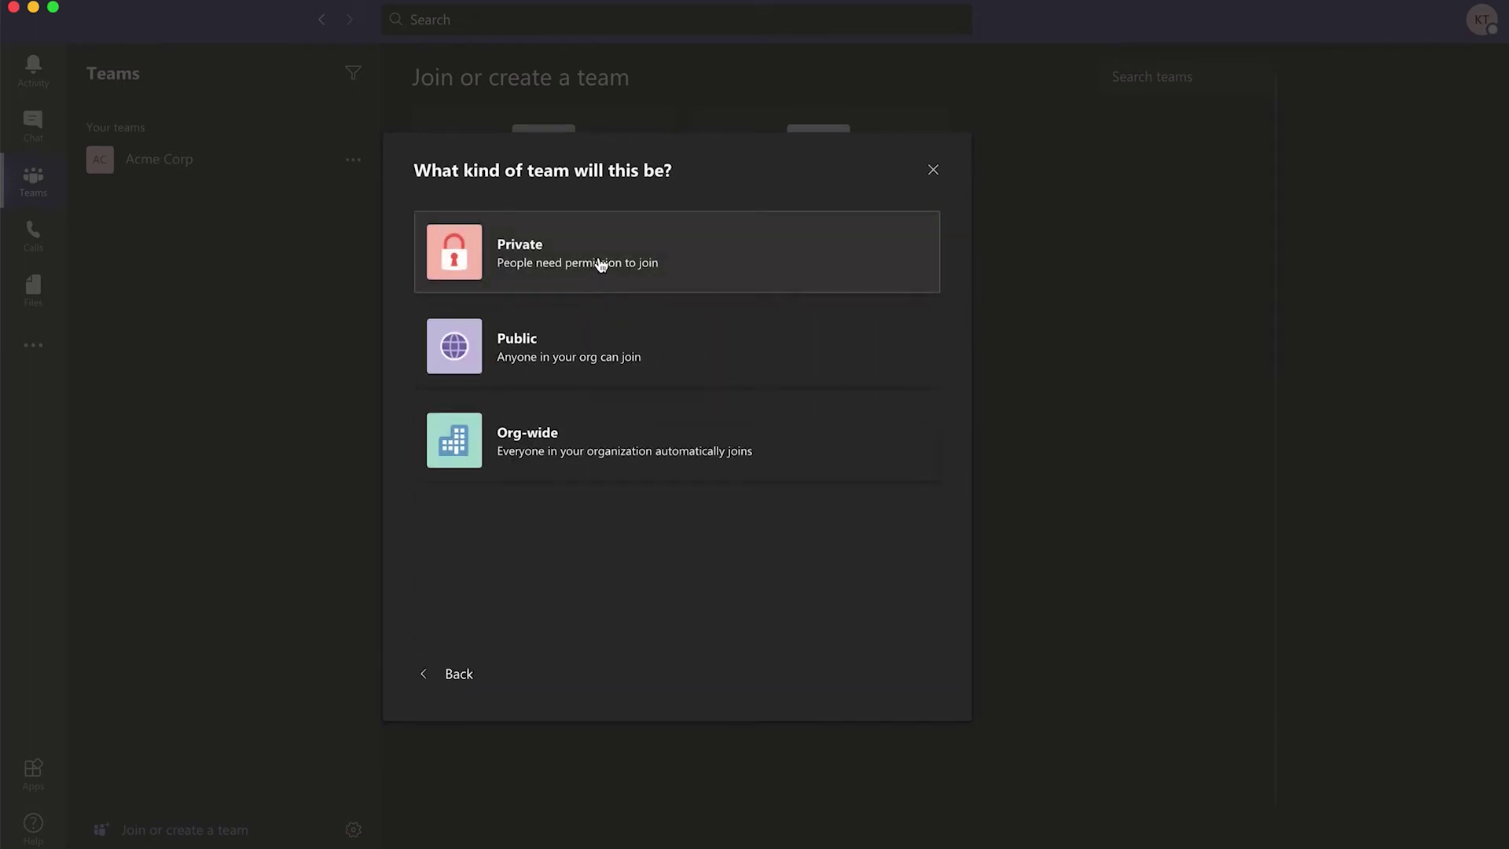
left_click(599, 260)
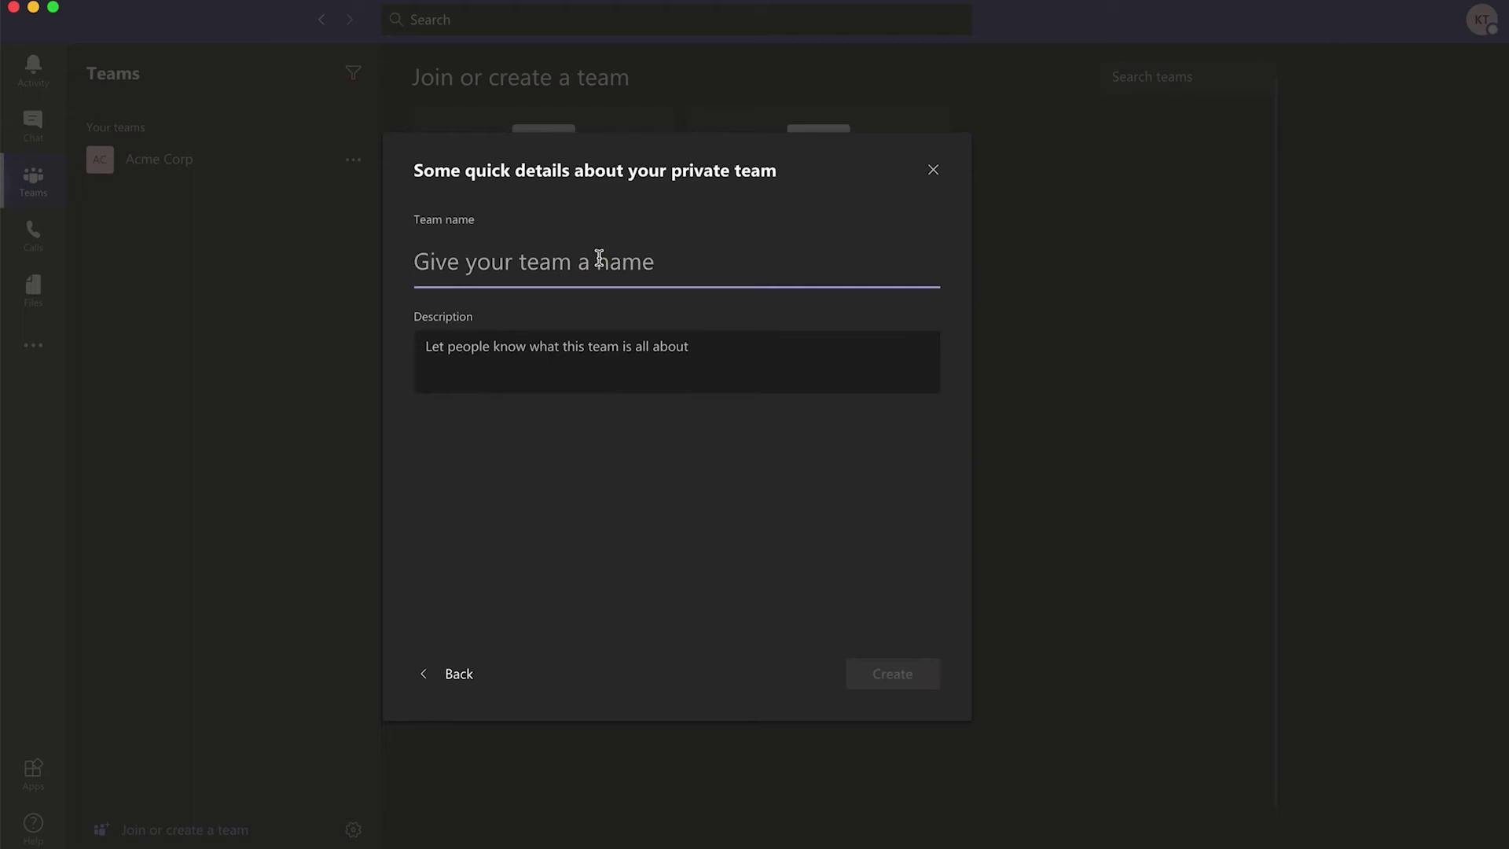
- Name the new private team 'Acme Corp Triage' and create it
left_click(599, 260)
type("Acme")
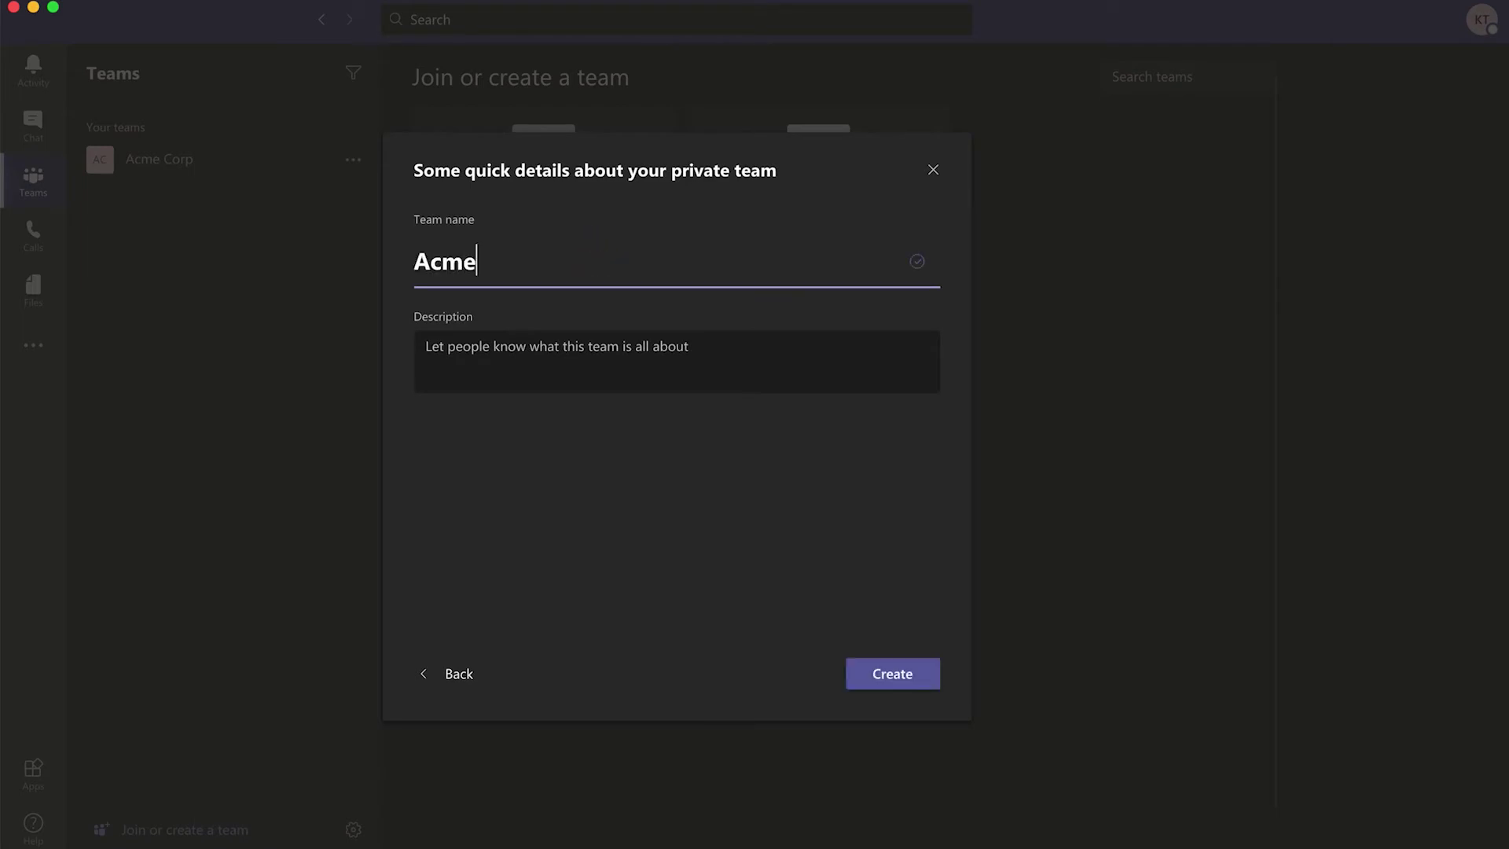
type(" Corp Triage")
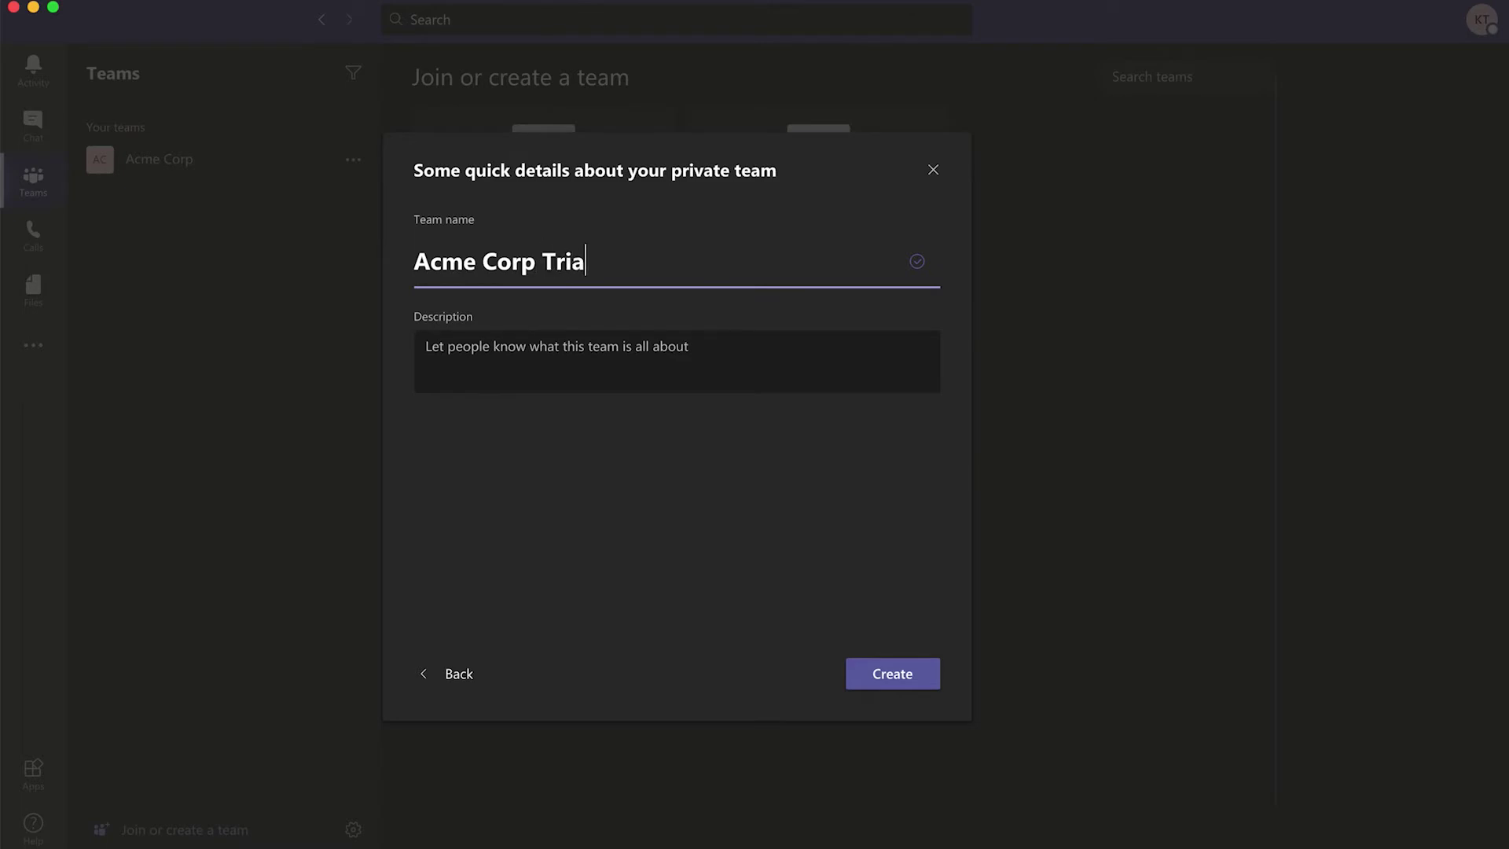
left_click(885, 675)
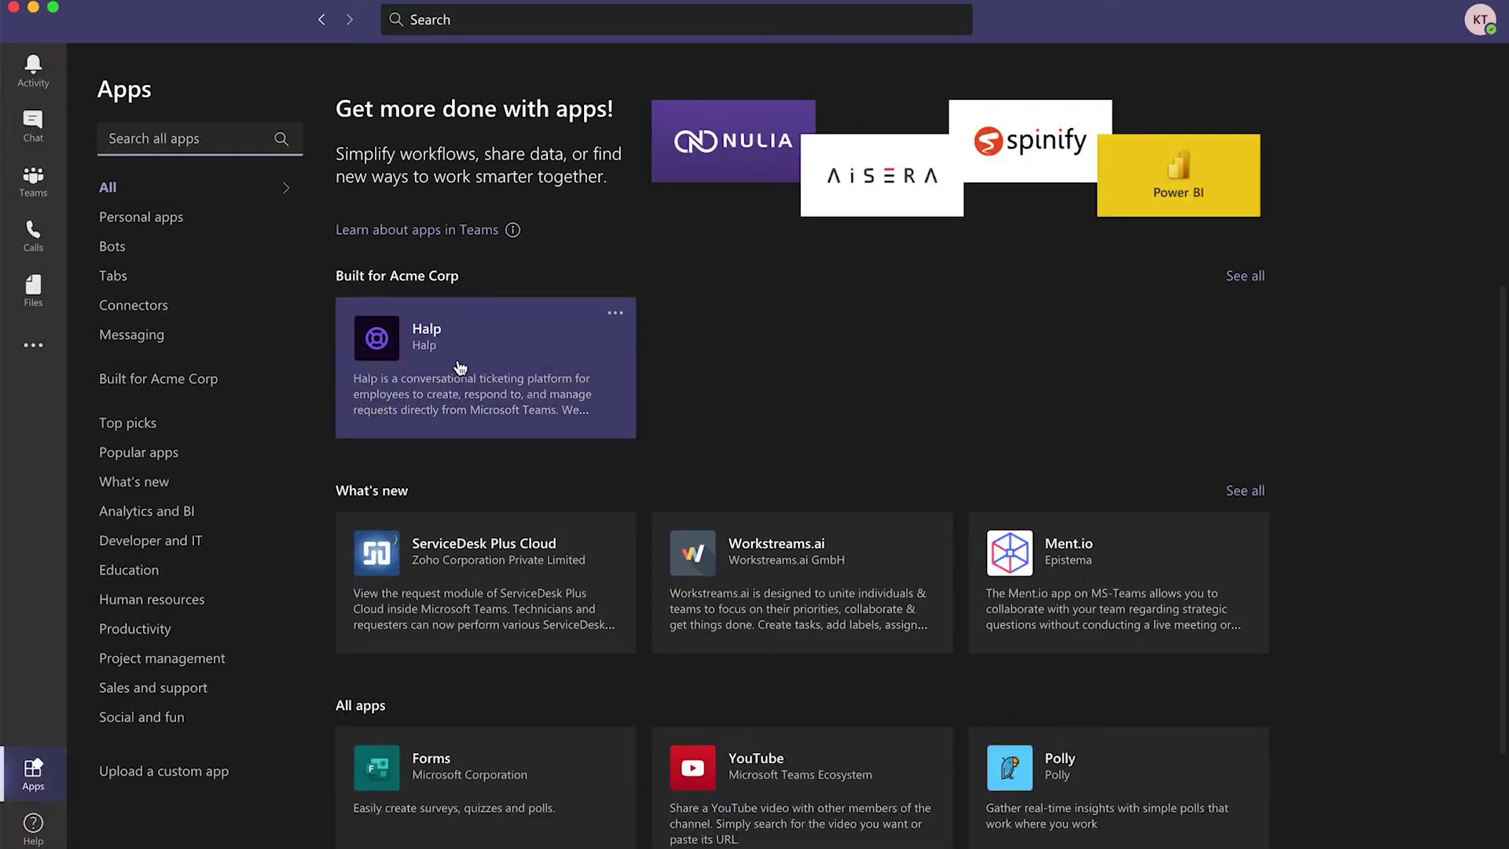
- Add Halp as a bot to the Acme Corp Triage General channel
left_click(459, 360)
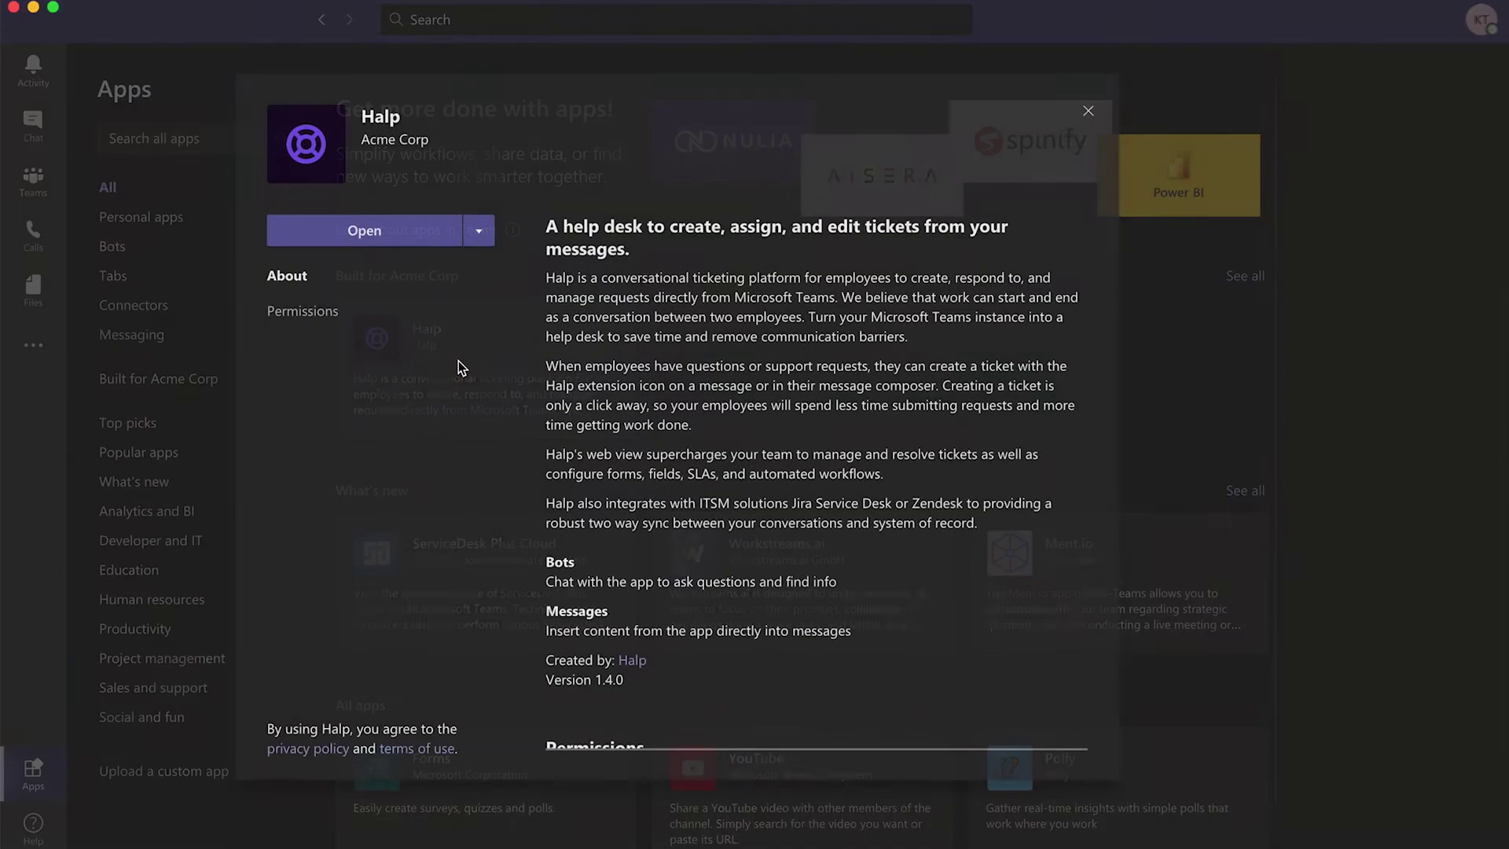
left_click(476, 236)
left_click(417, 277)
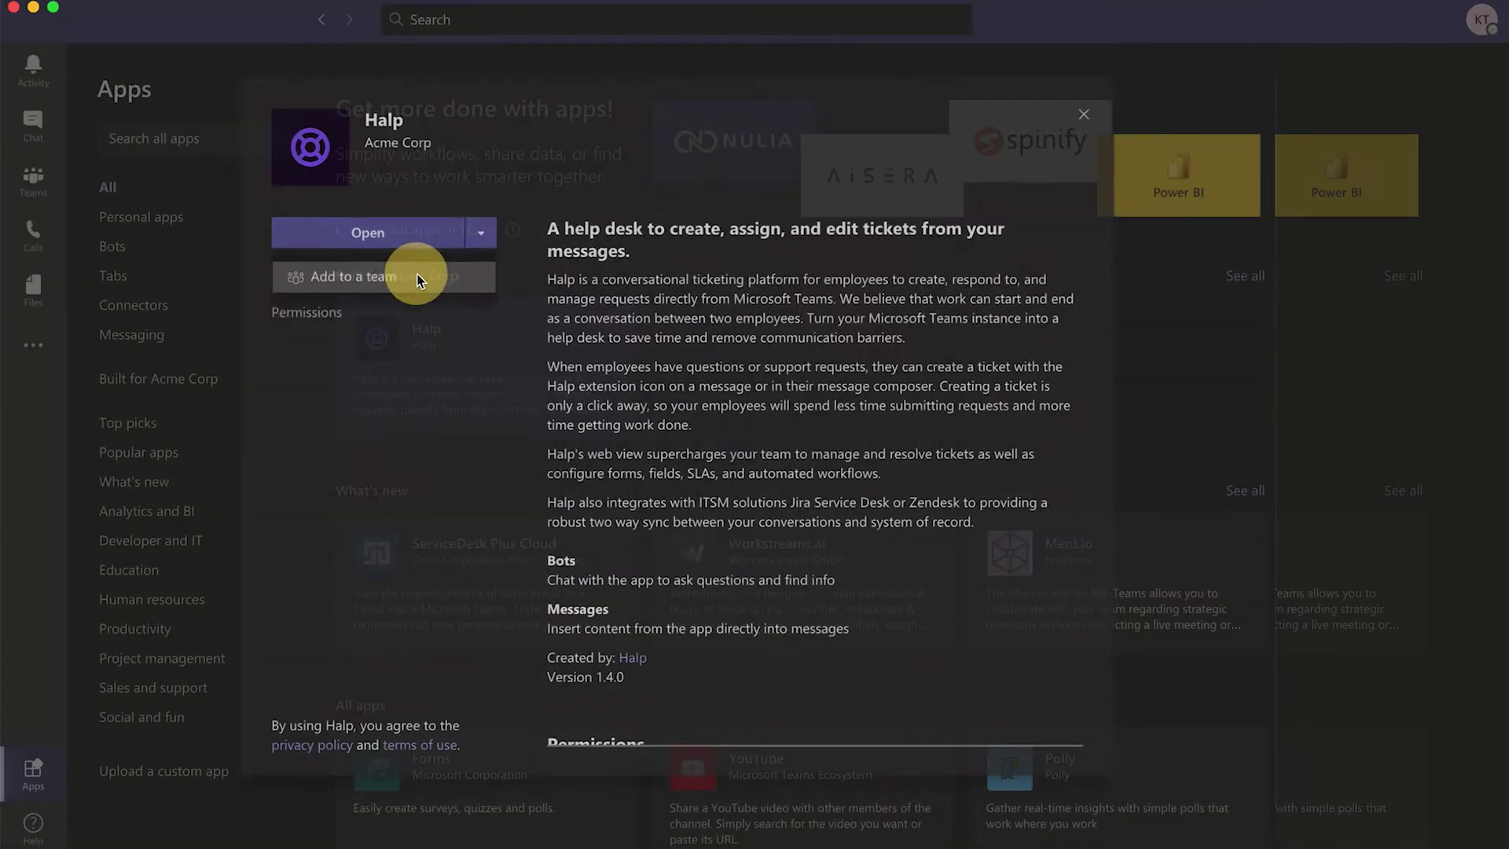
left_click(530, 431)
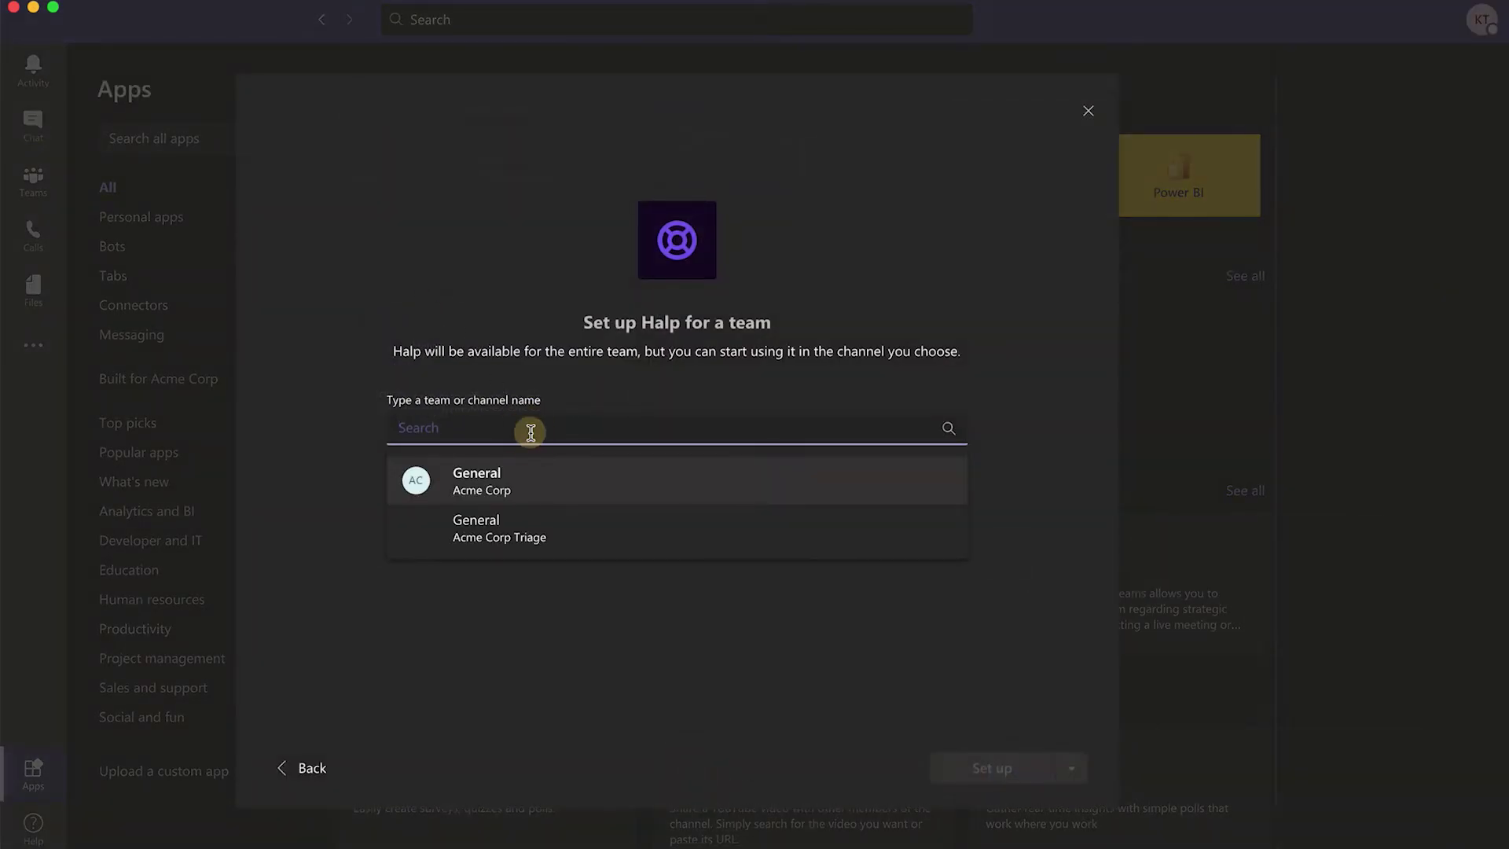
left_click(539, 544)
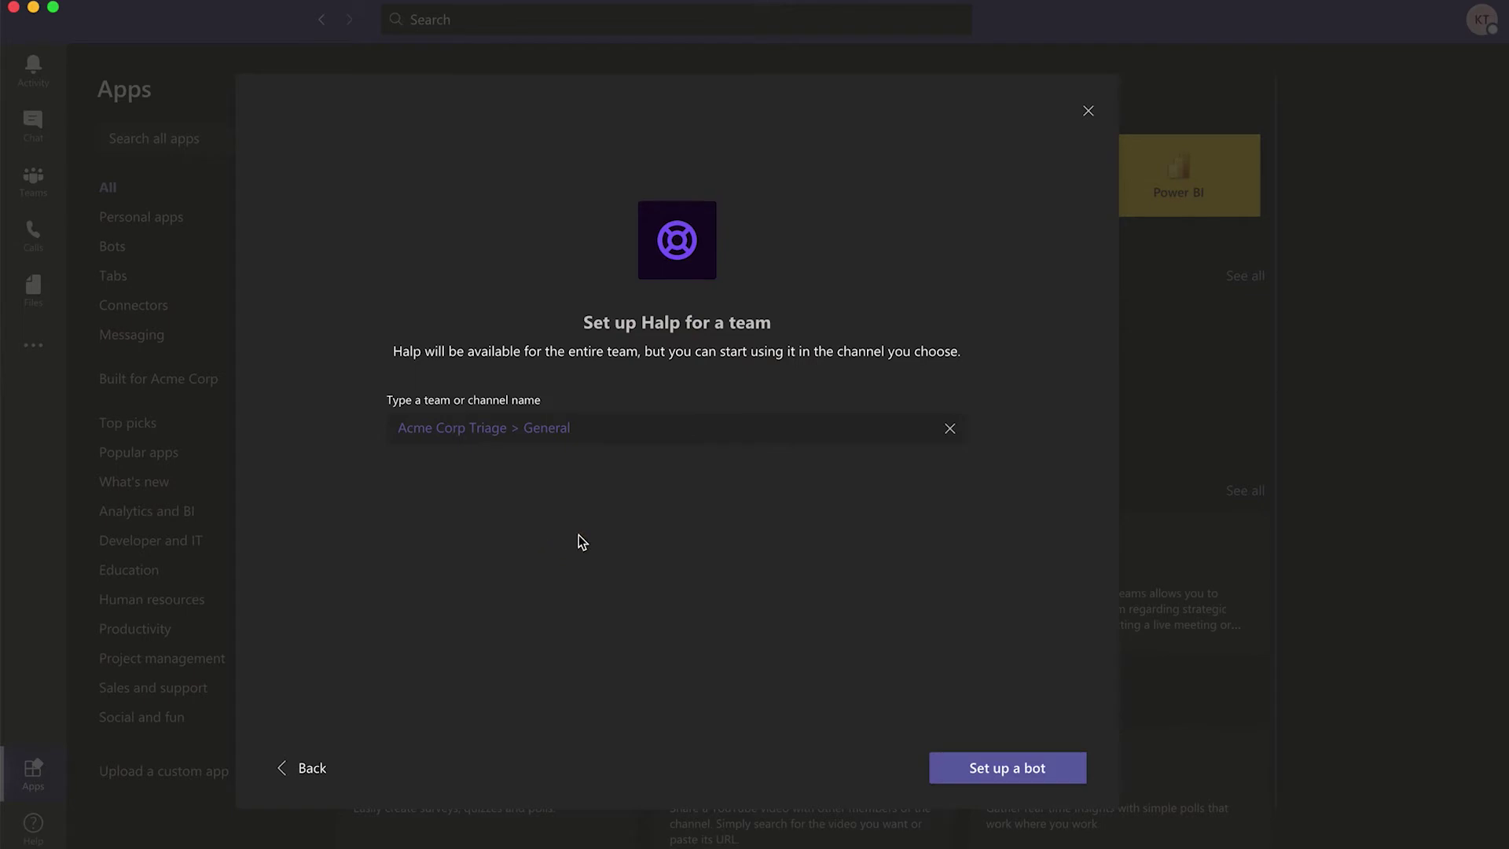
left_click(1009, 778)
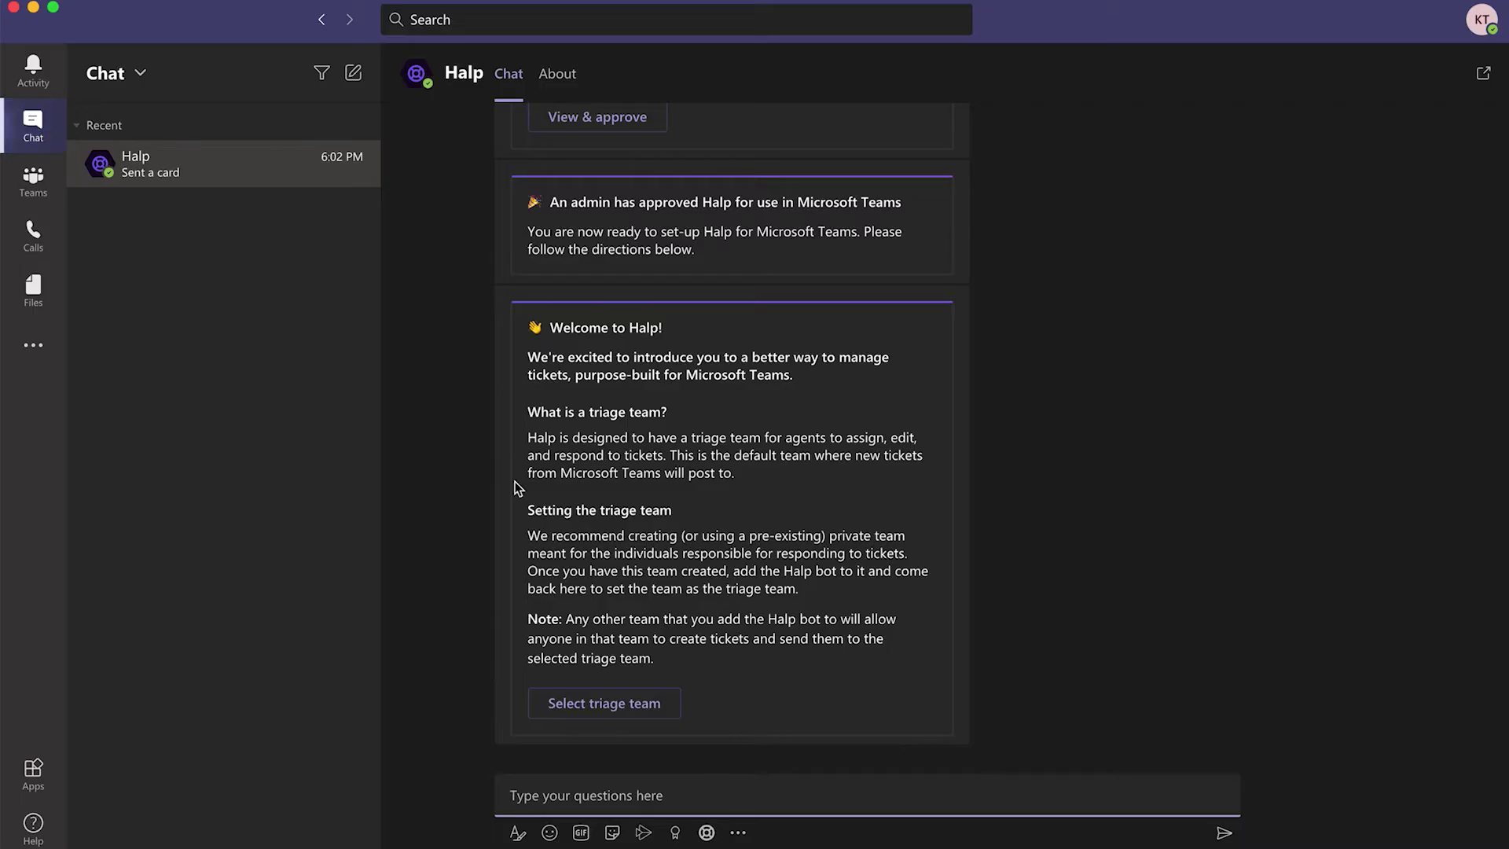
- Choose Acme Corp Triage - General as Halp's triage team on the welcome card
left_click(632, 713)
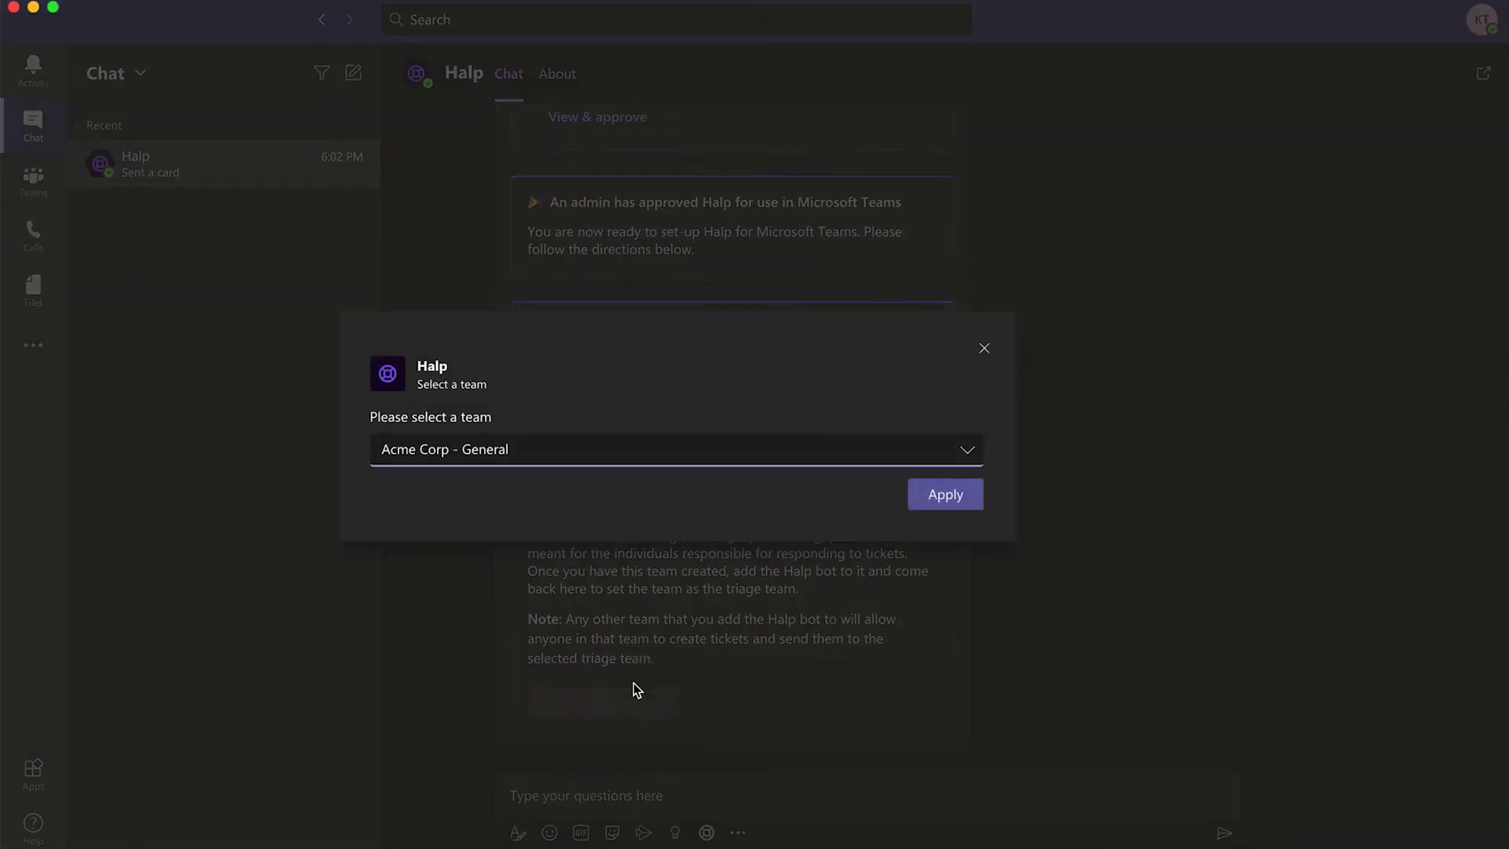
left_click(967, 454)
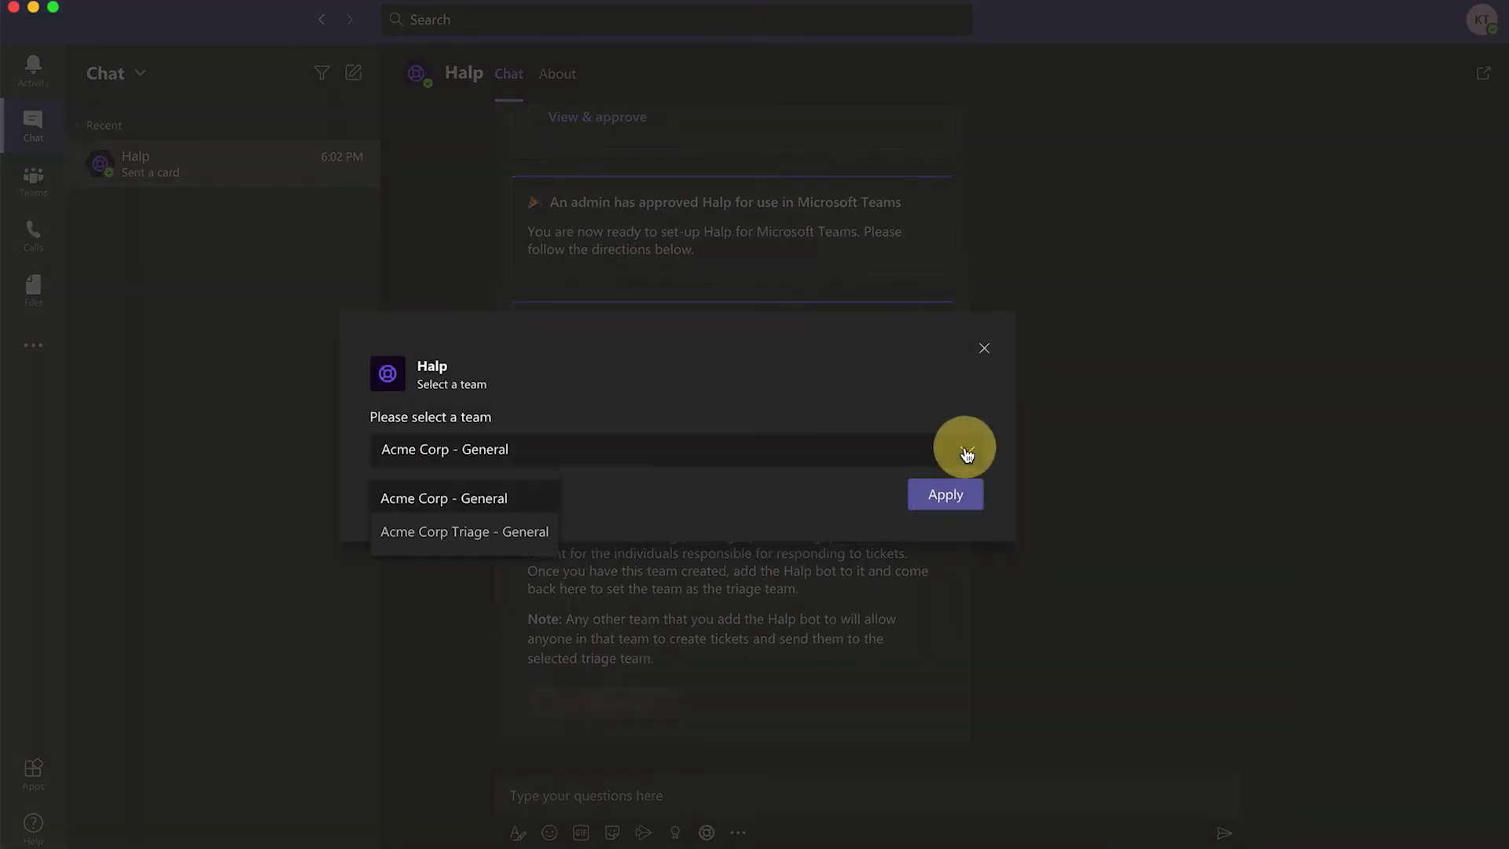
left_click(504, 542)
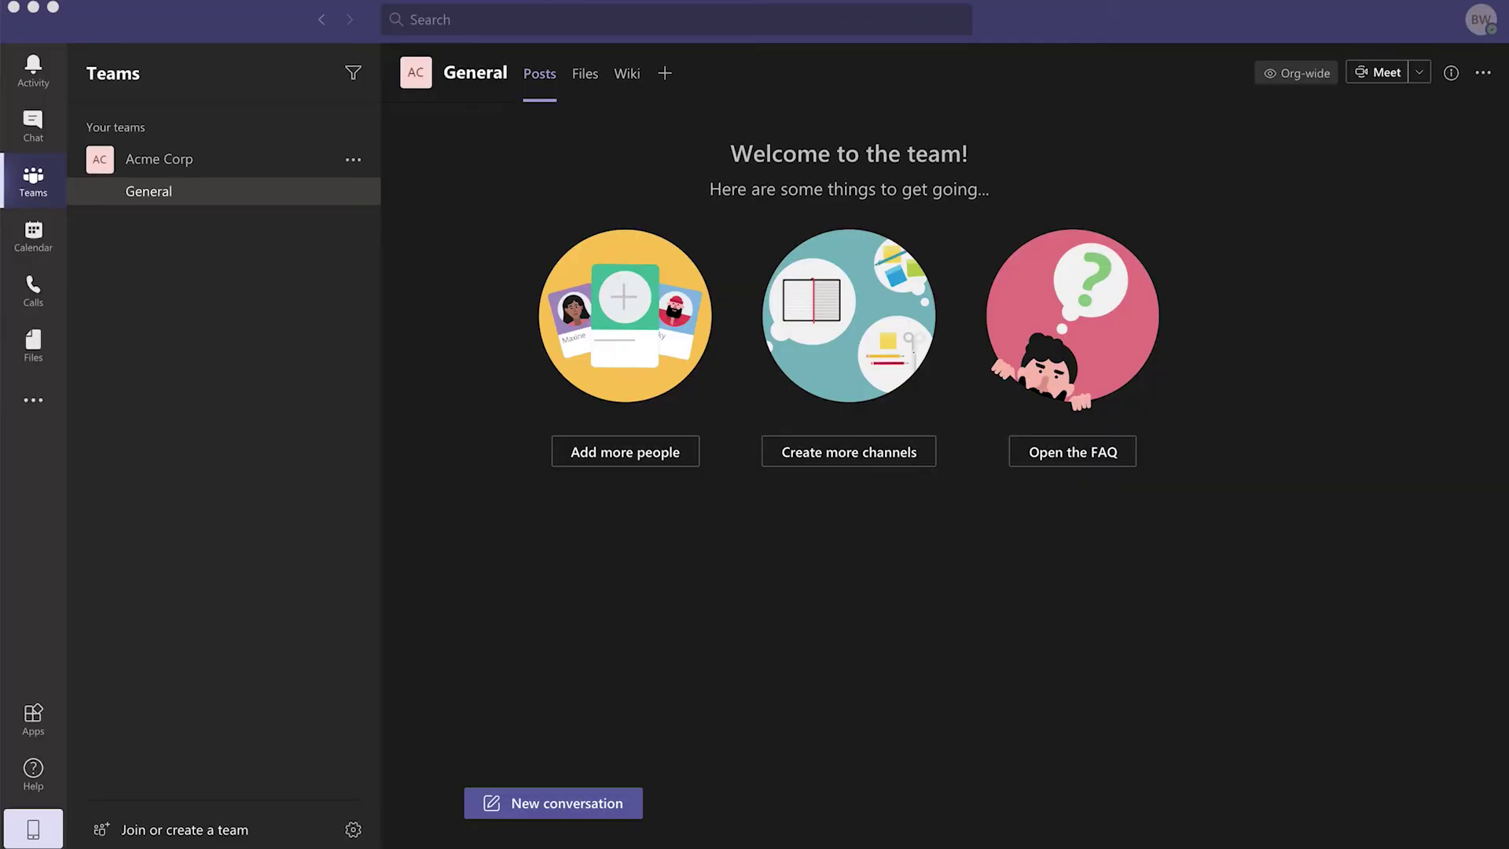
- Create a Halp ticket in Acme Corp General reading 'Help, the wifi is down of floor two!'
left_click(538, 813)
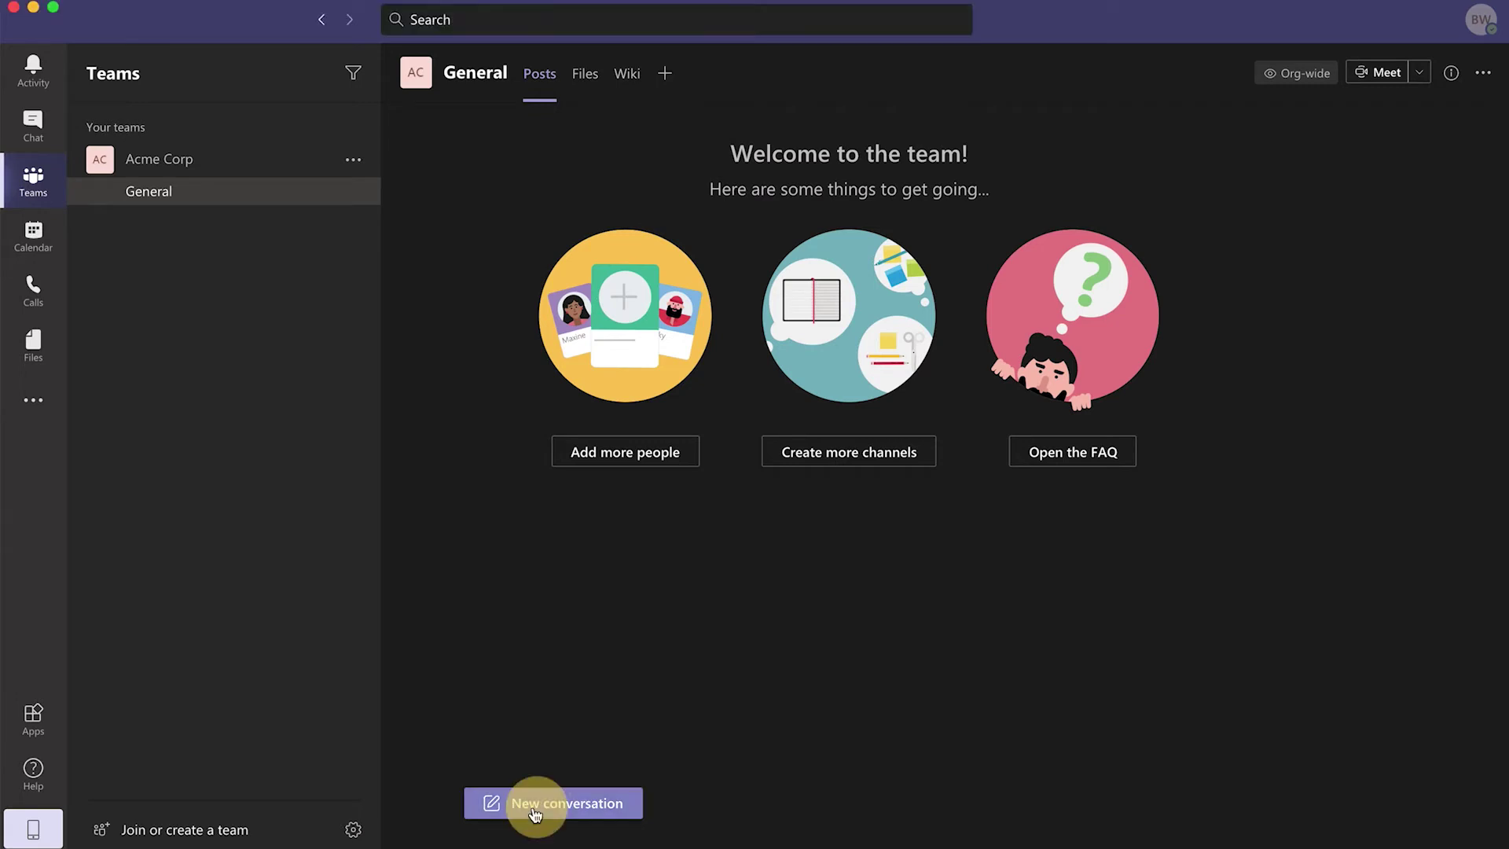
left_click(534, 813)
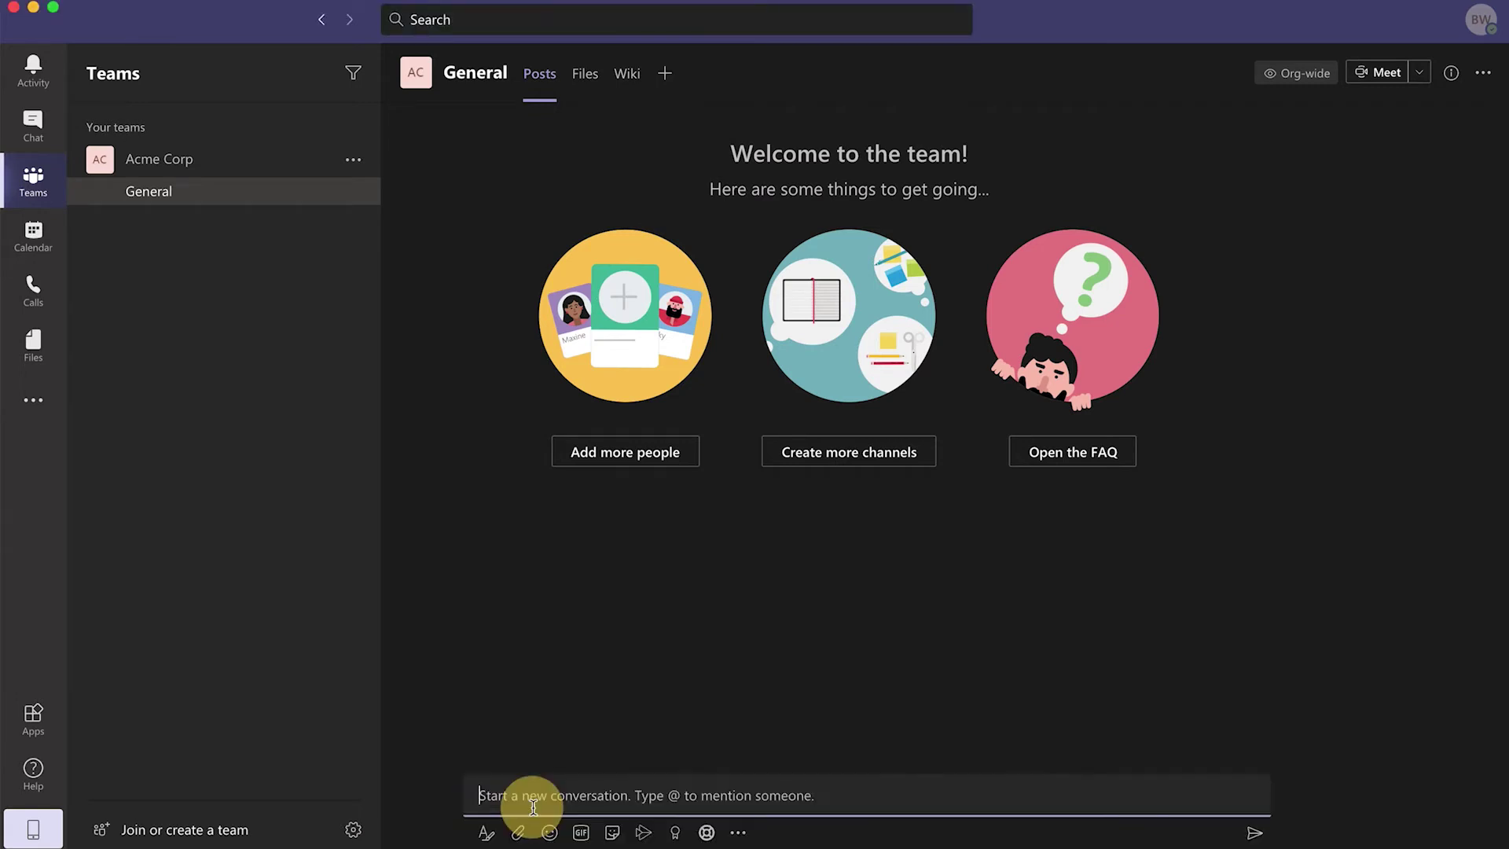
left_click(708, 836)
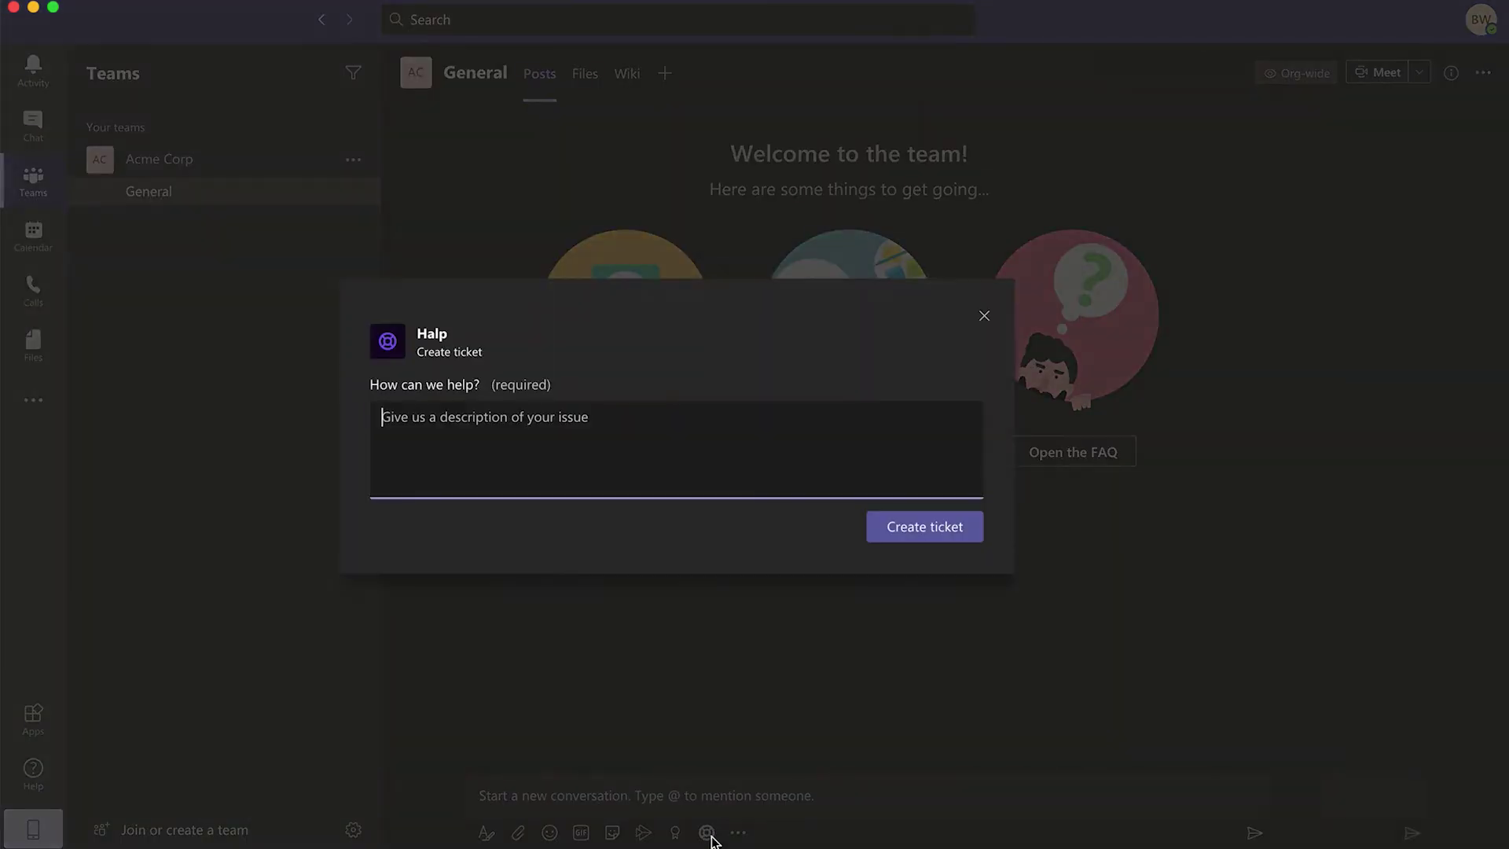
type("He")
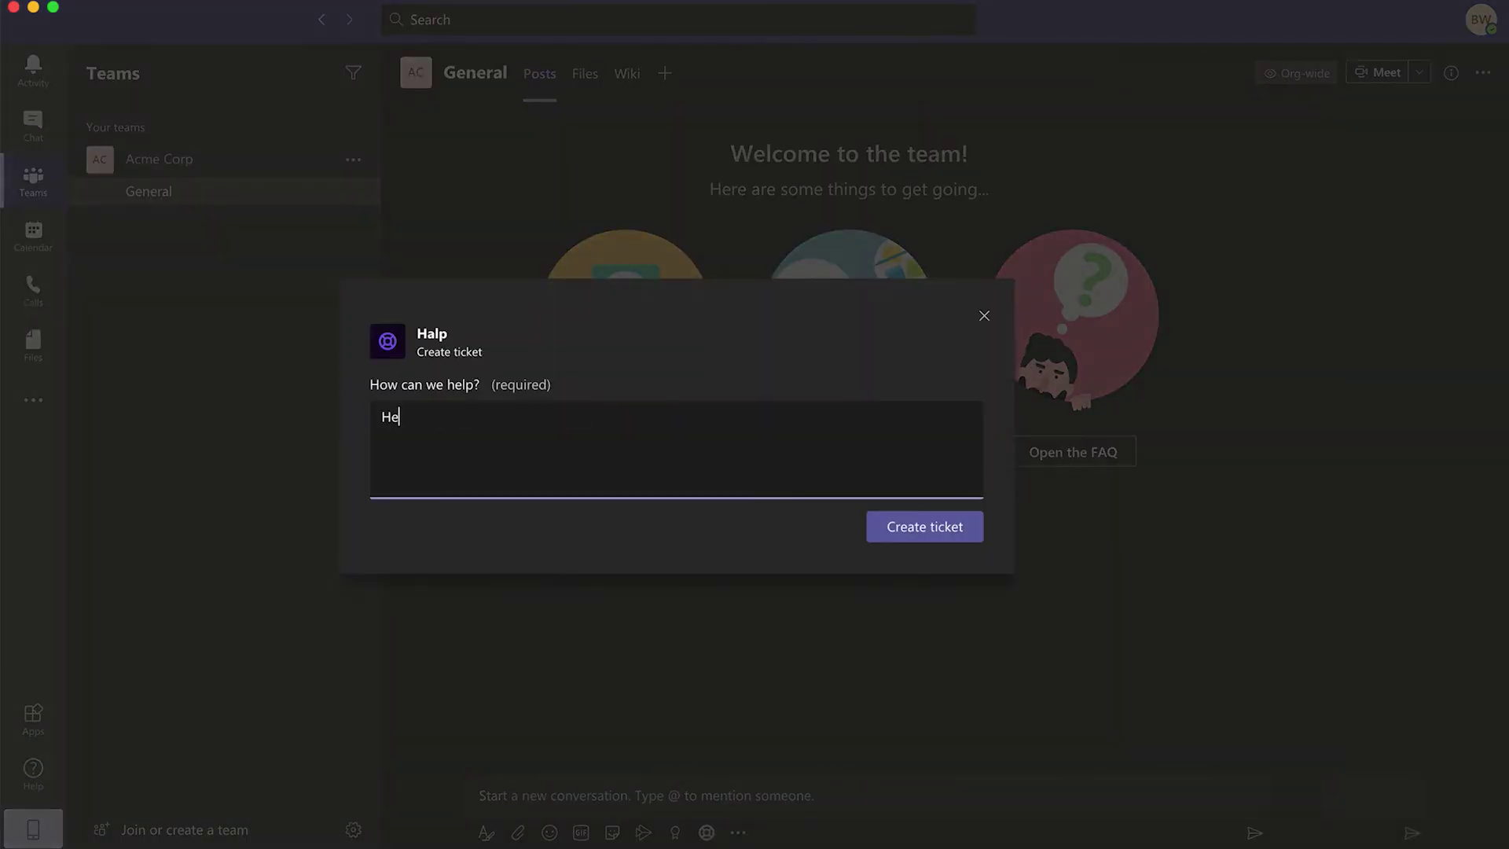
type("lp, the wifi is down of floor two!")
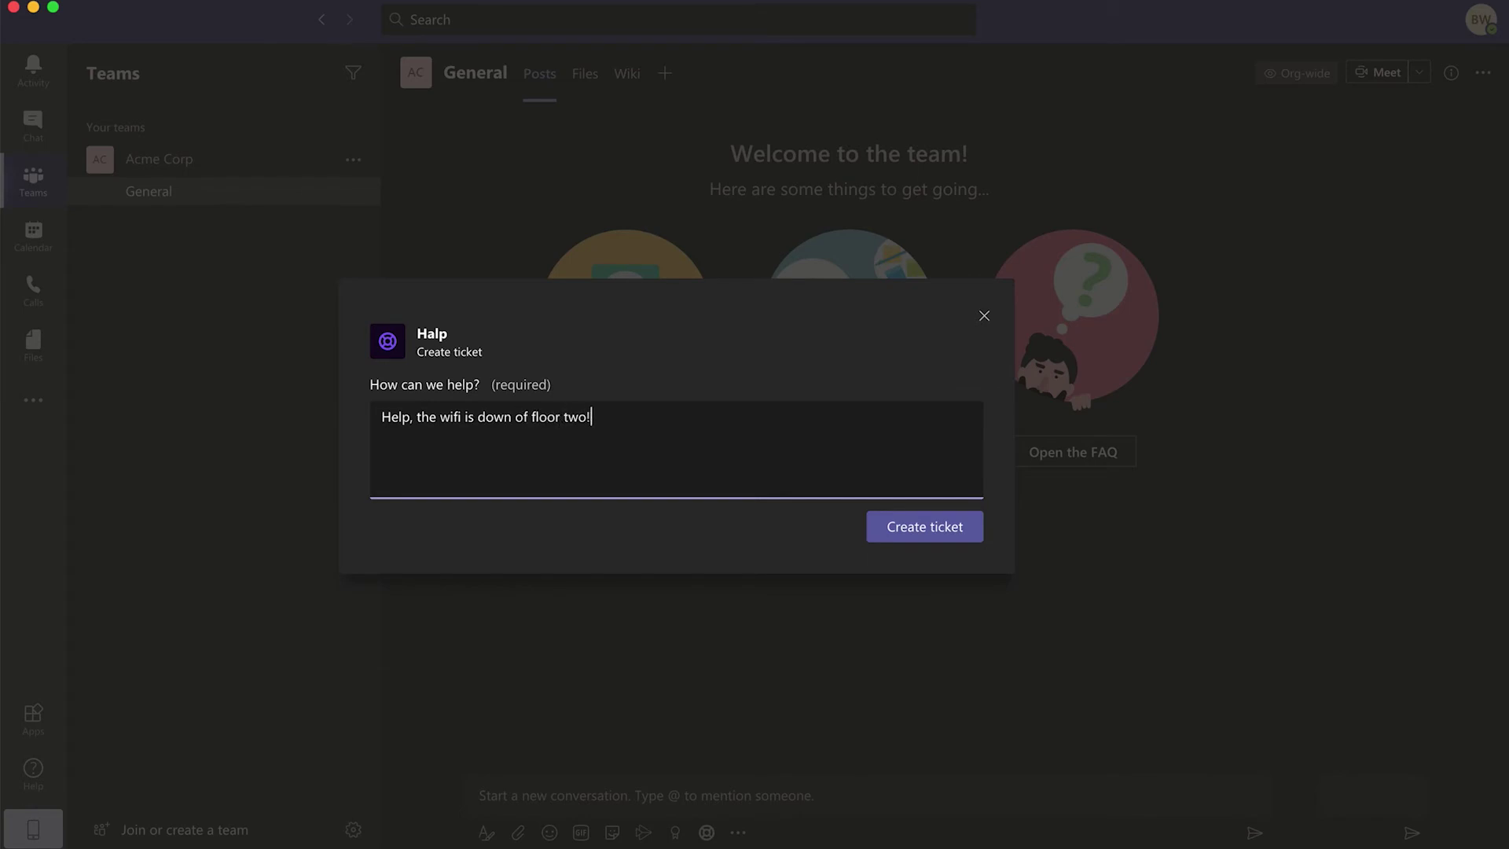
left_click(918, 524)
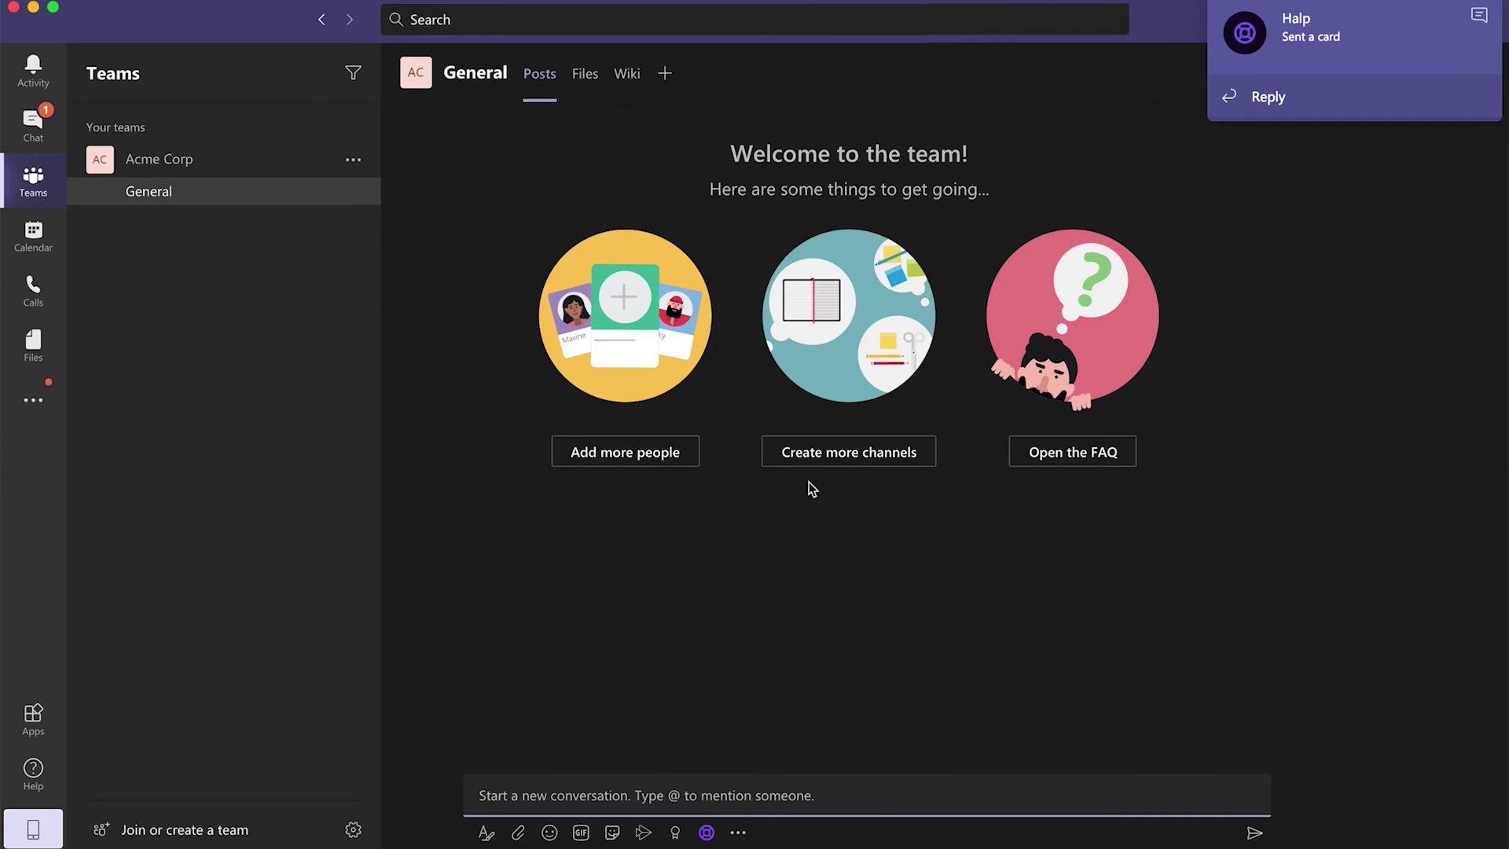
- Reply 'Looks like someone might have unplugged it.' on ticket #1
left_click(33, 124)
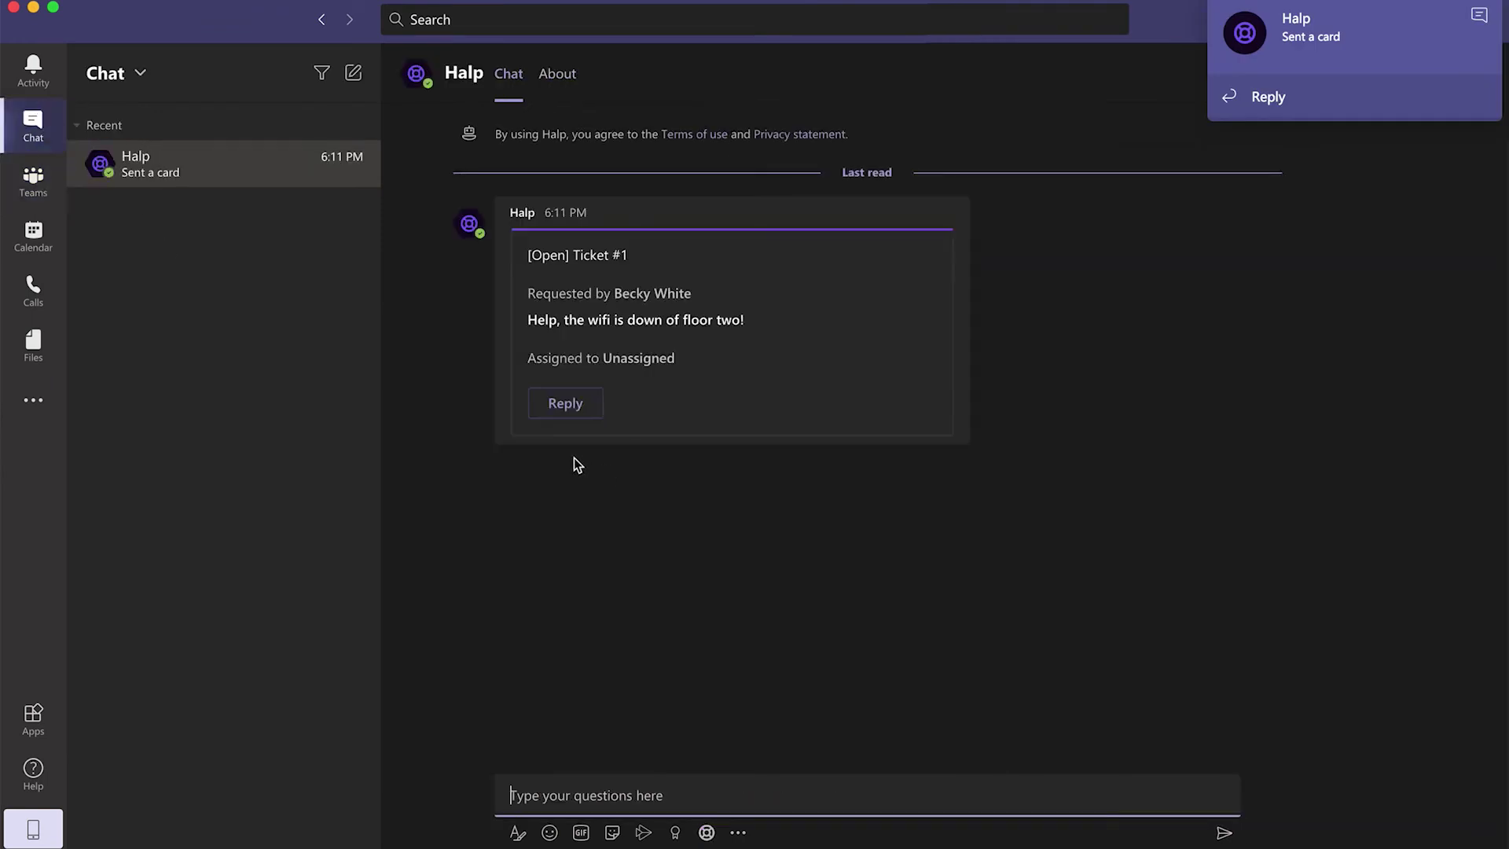
left_click(561, 405)
left_click(600, 485)
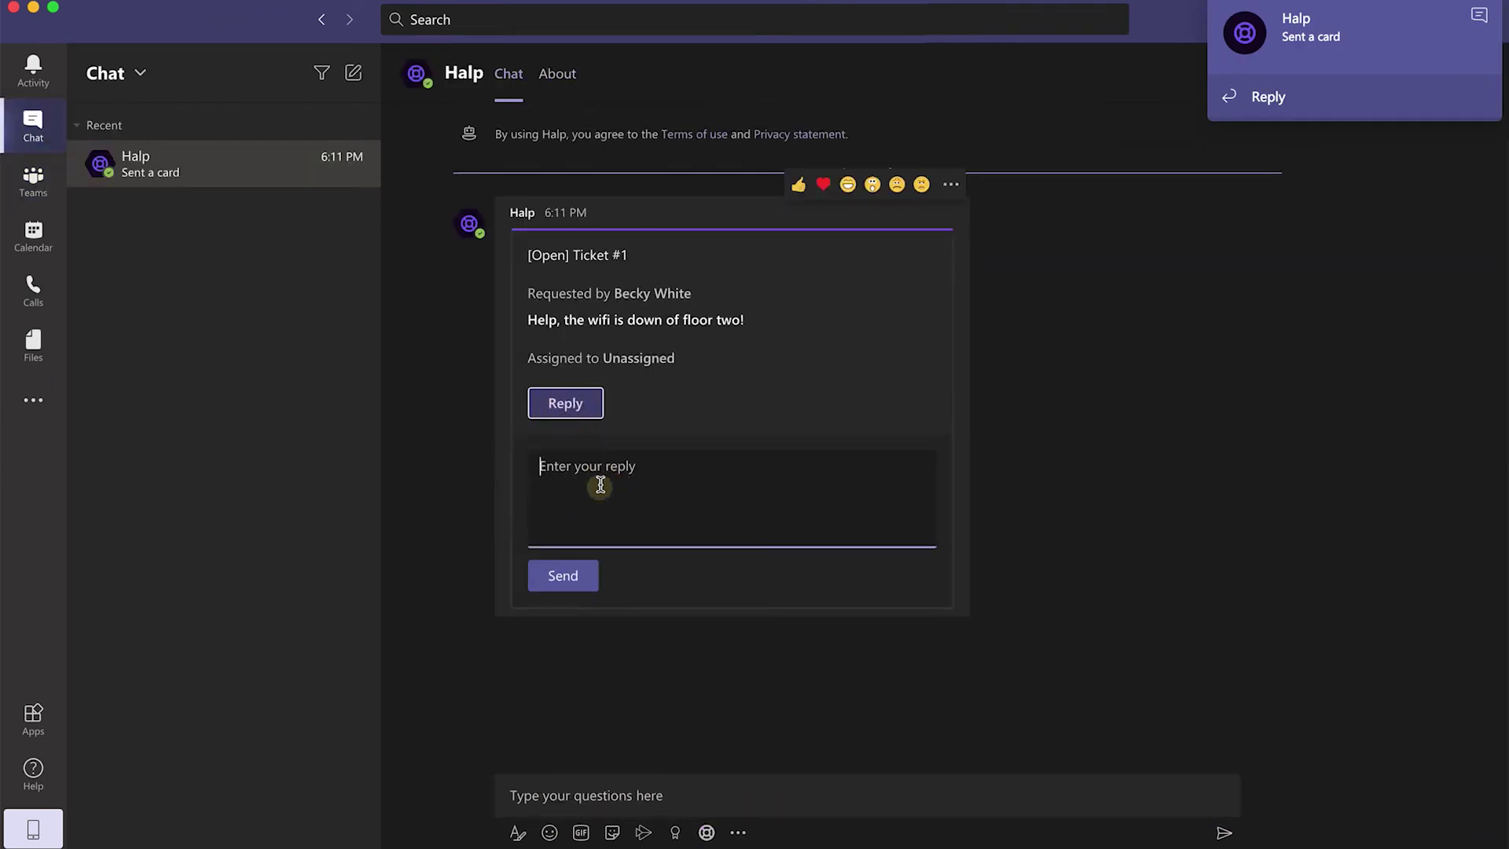
type("Looks like someone might have un")
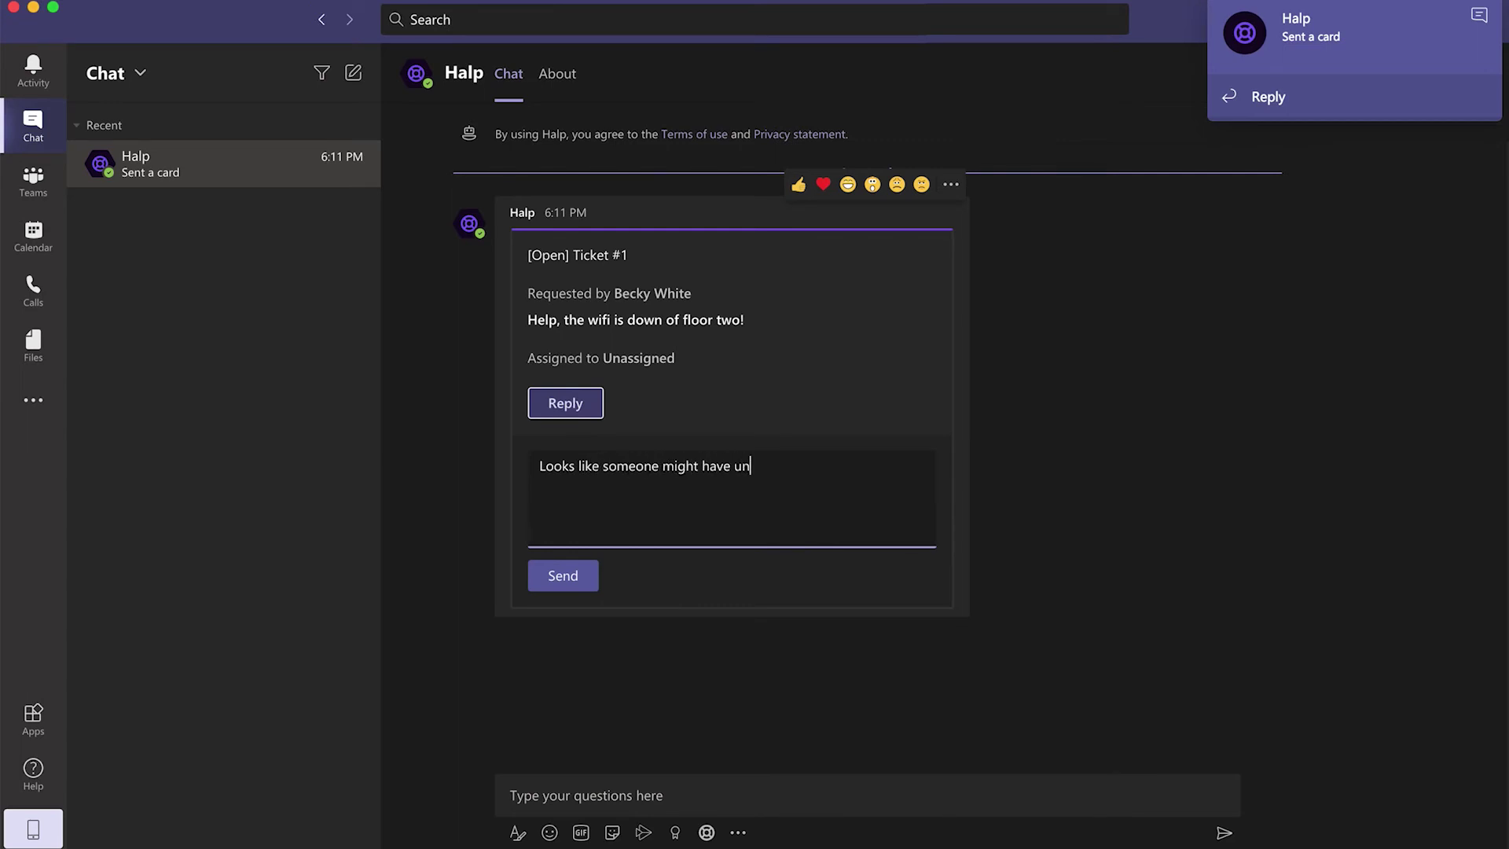
type("plugged it.")
left_click(585, 569)
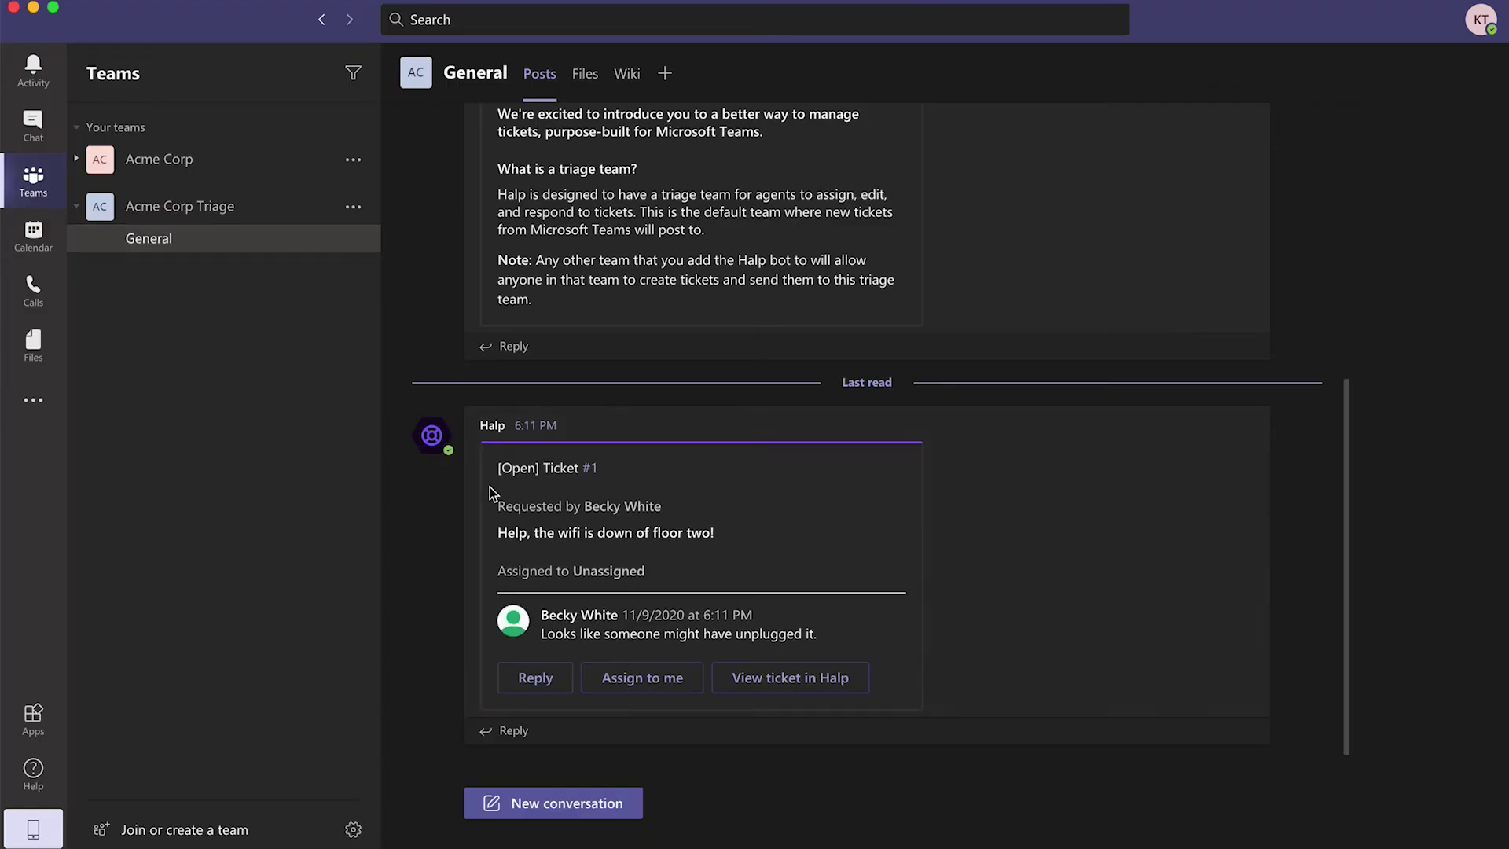
- Respond 'oh no! I'm on it.' on ticket #1 in the triage channel
left_click(554, 681)
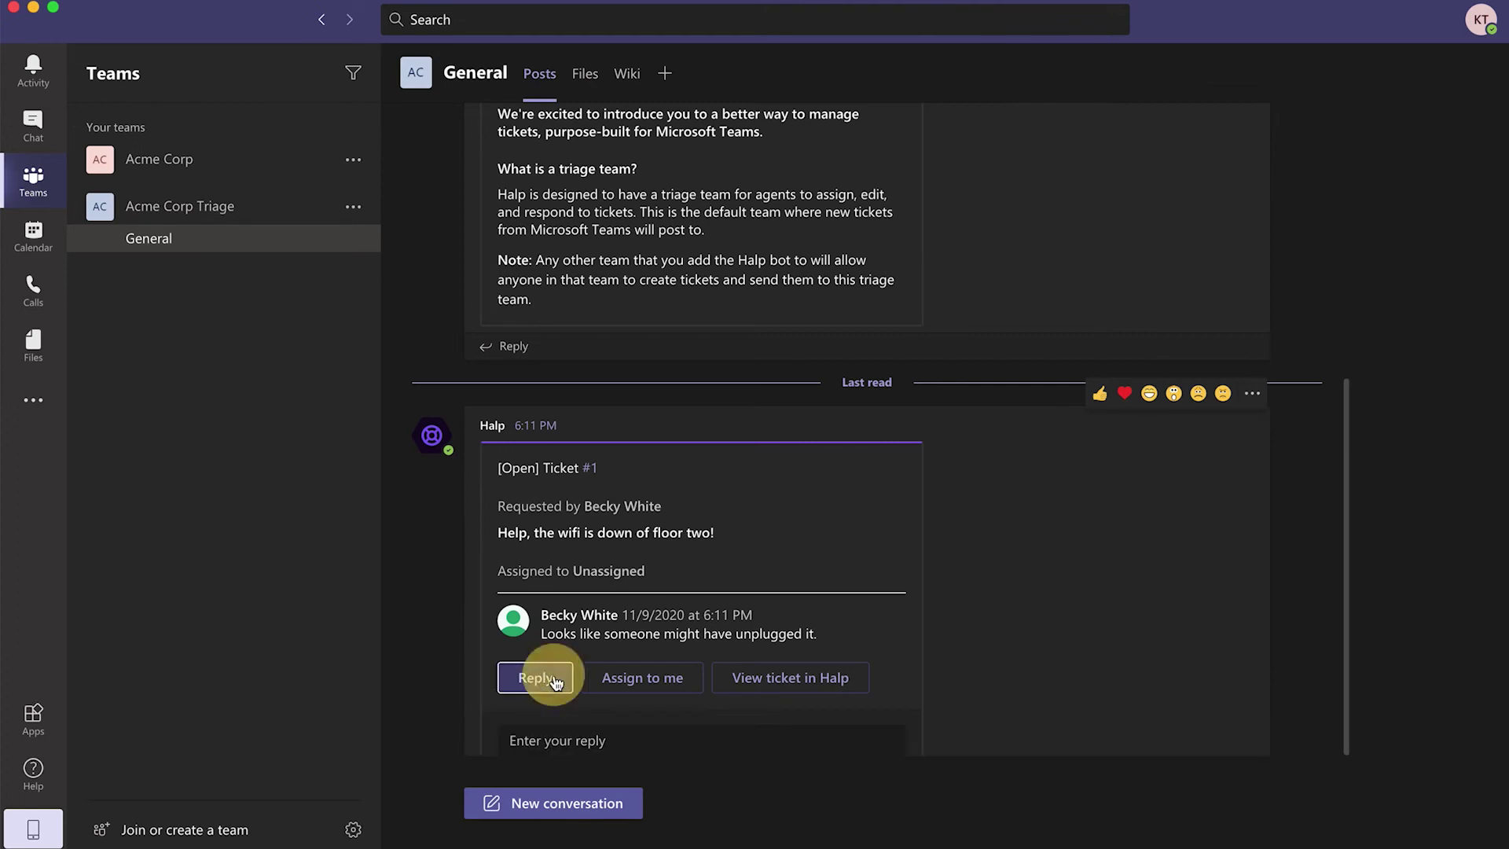
left_click(589, 603)
type("oh no! I'm on it.")
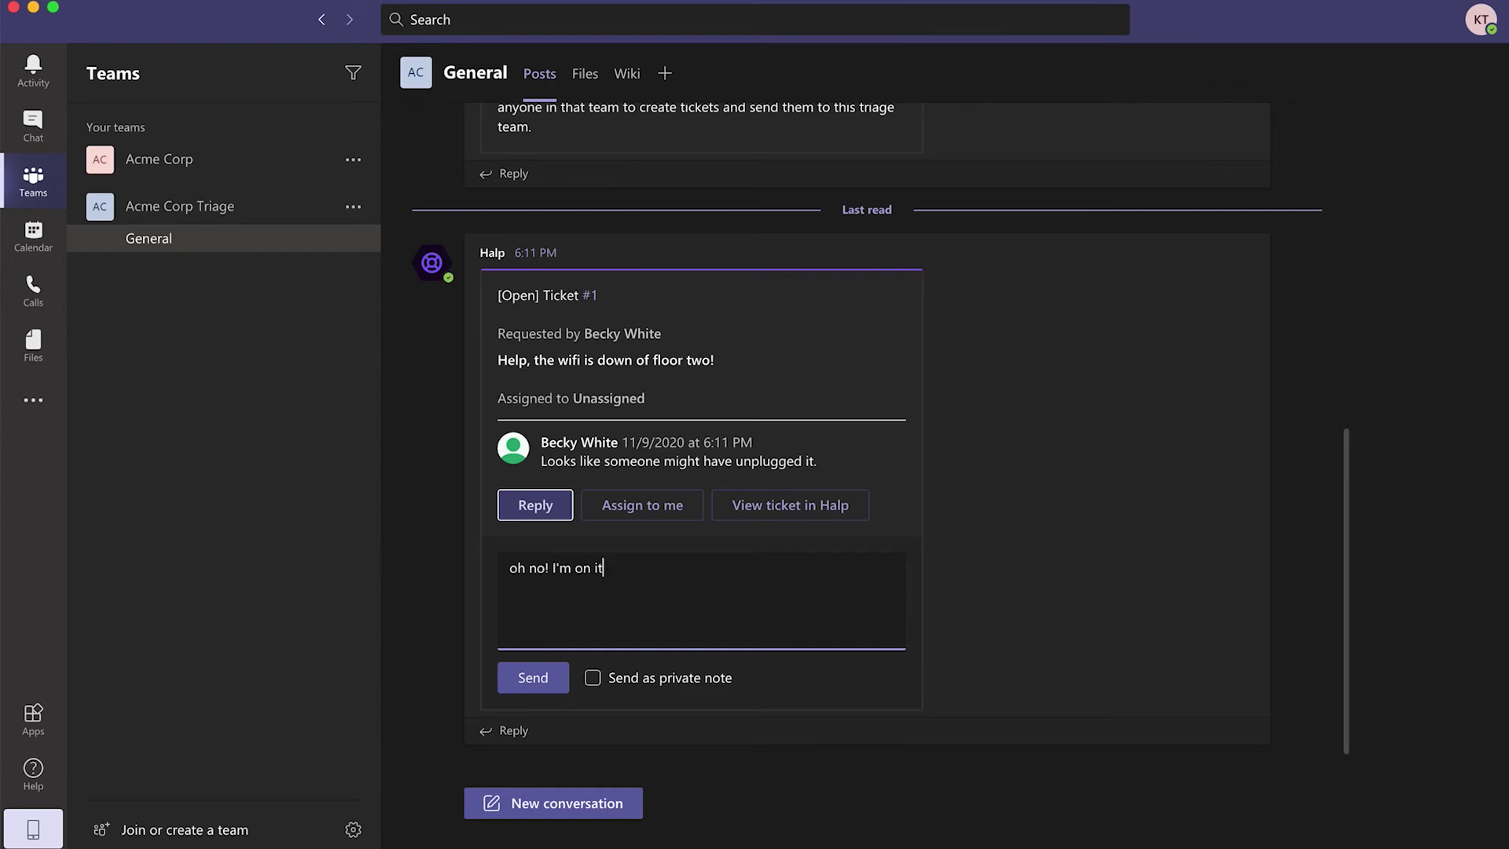
left_click(535, 679)
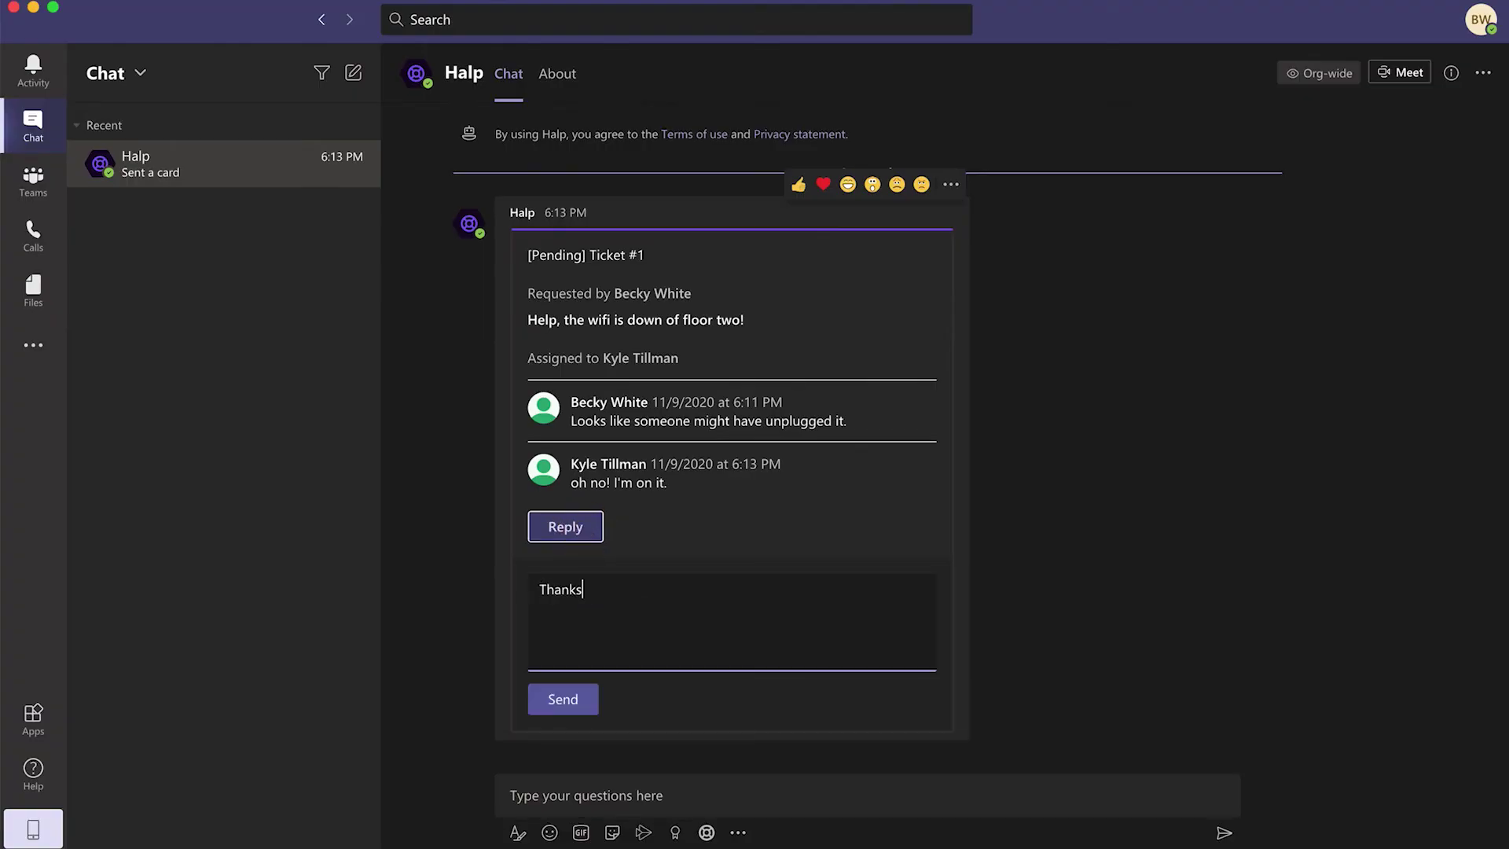
- Reply 'Thanks!' and 'Looks like it's all set…' on ticket #1, then view it in Halp
left_click(574, 697)
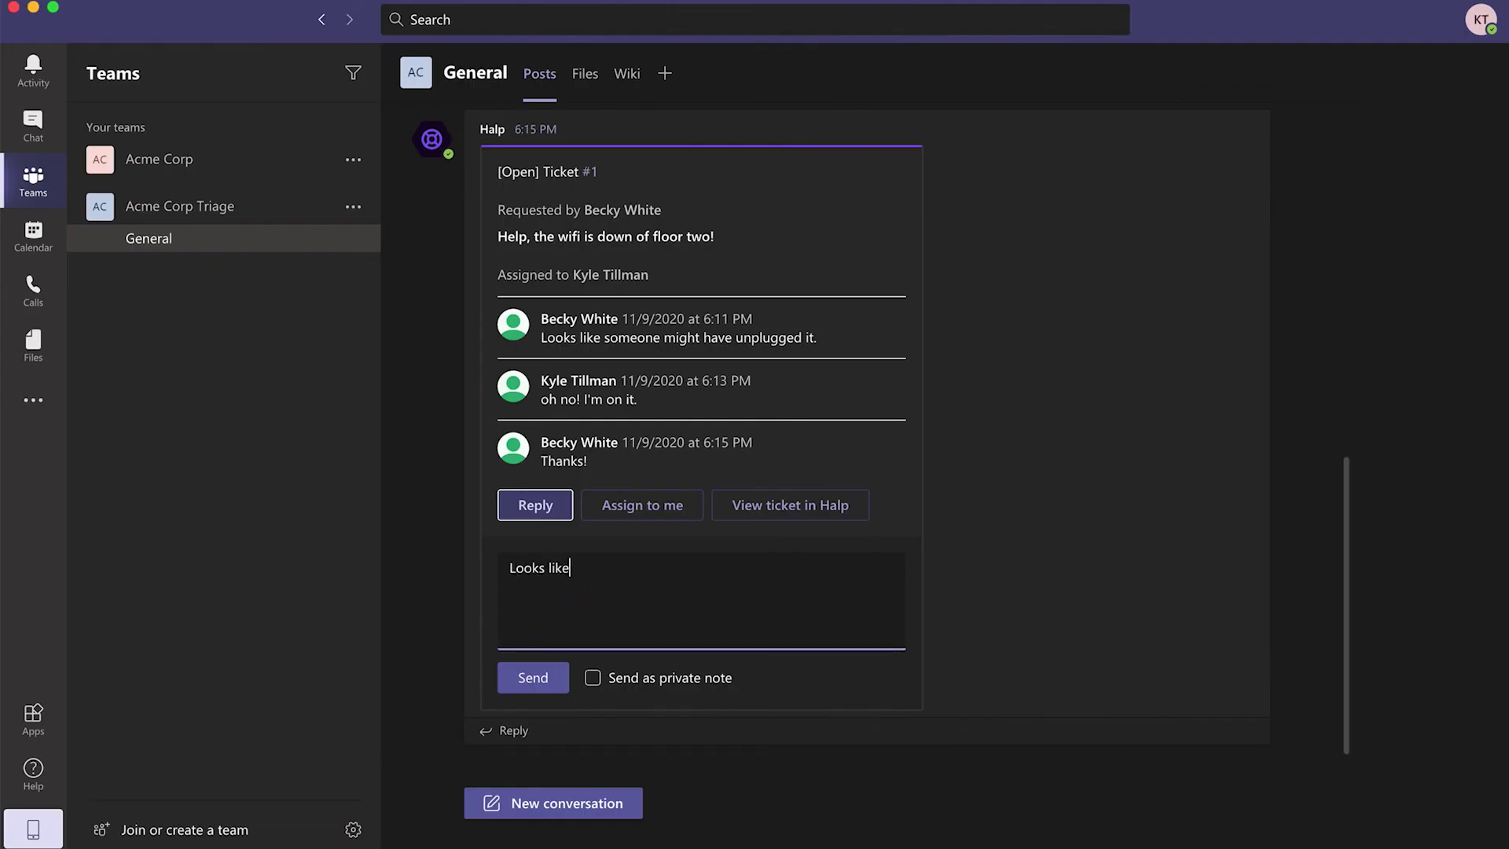
type("it's all set. Let me know if you have more issues.")
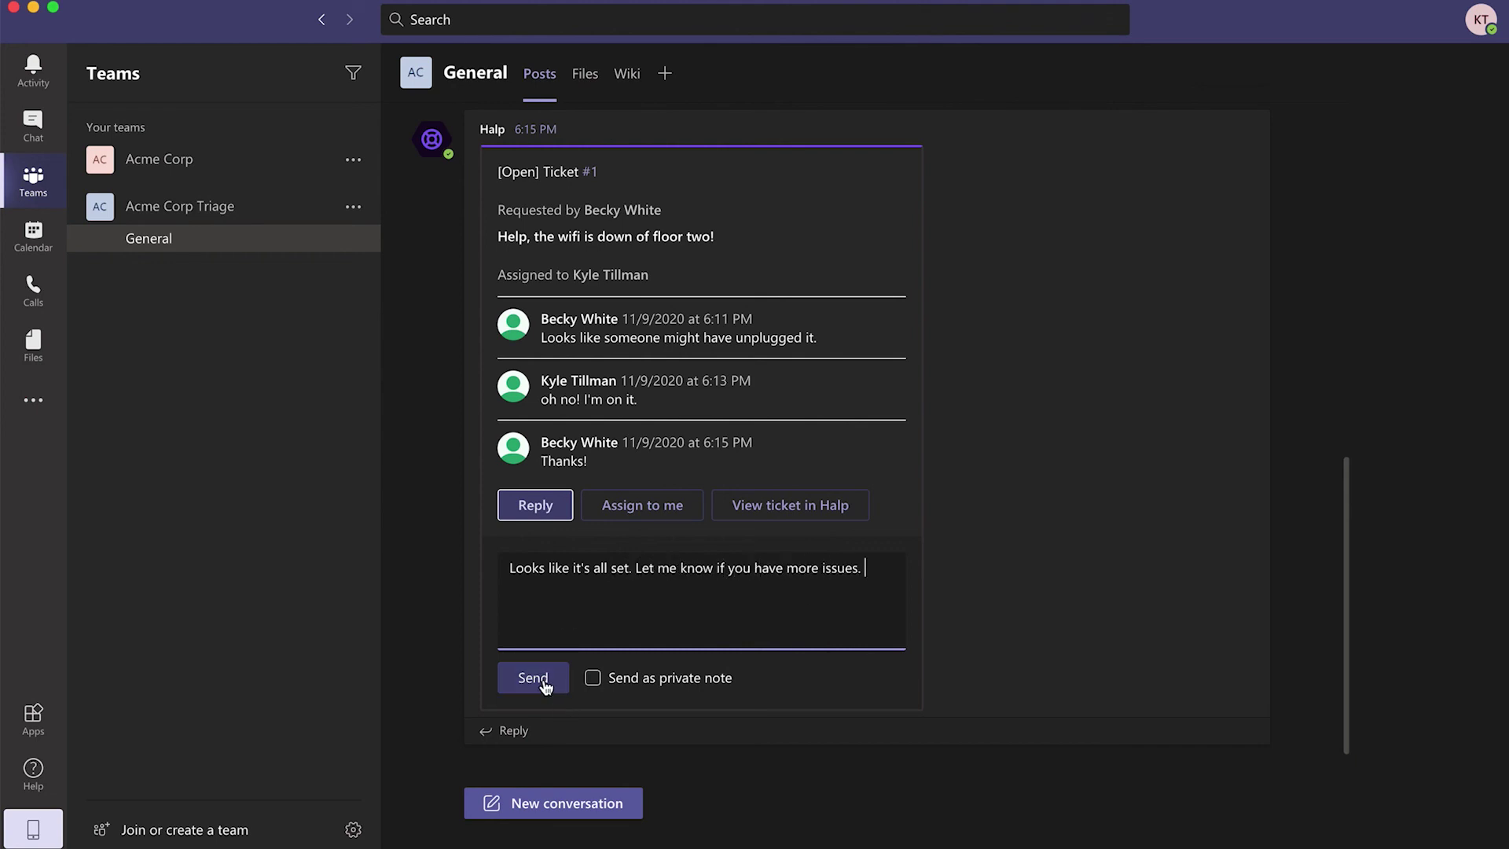
left_click(536, 680)
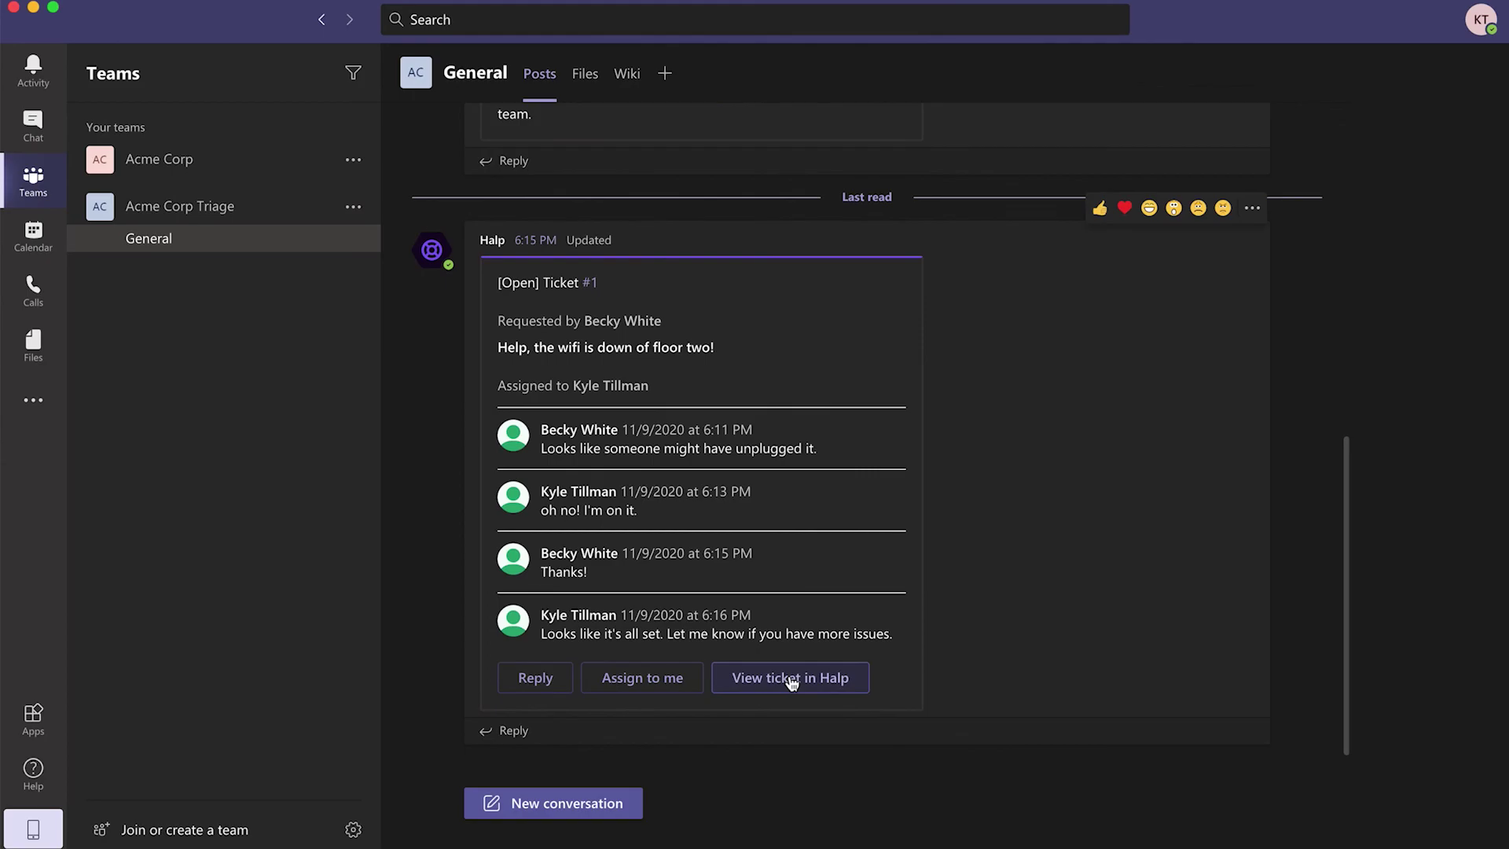
left_click(791, 678)
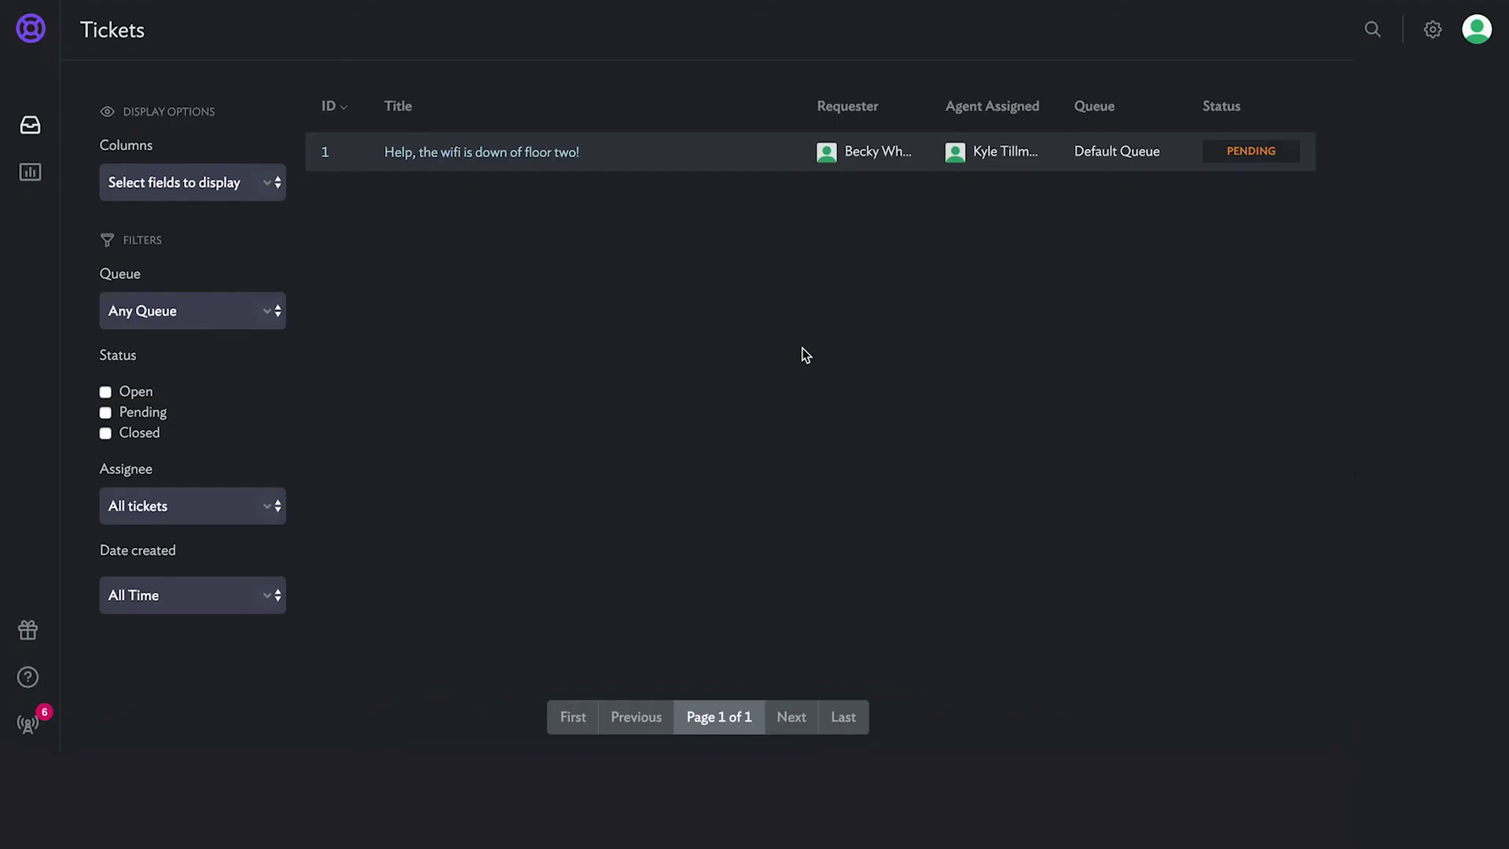
- Open ticket 1's details and show its Open, Pending and Closed status options
left_click(748, 157)
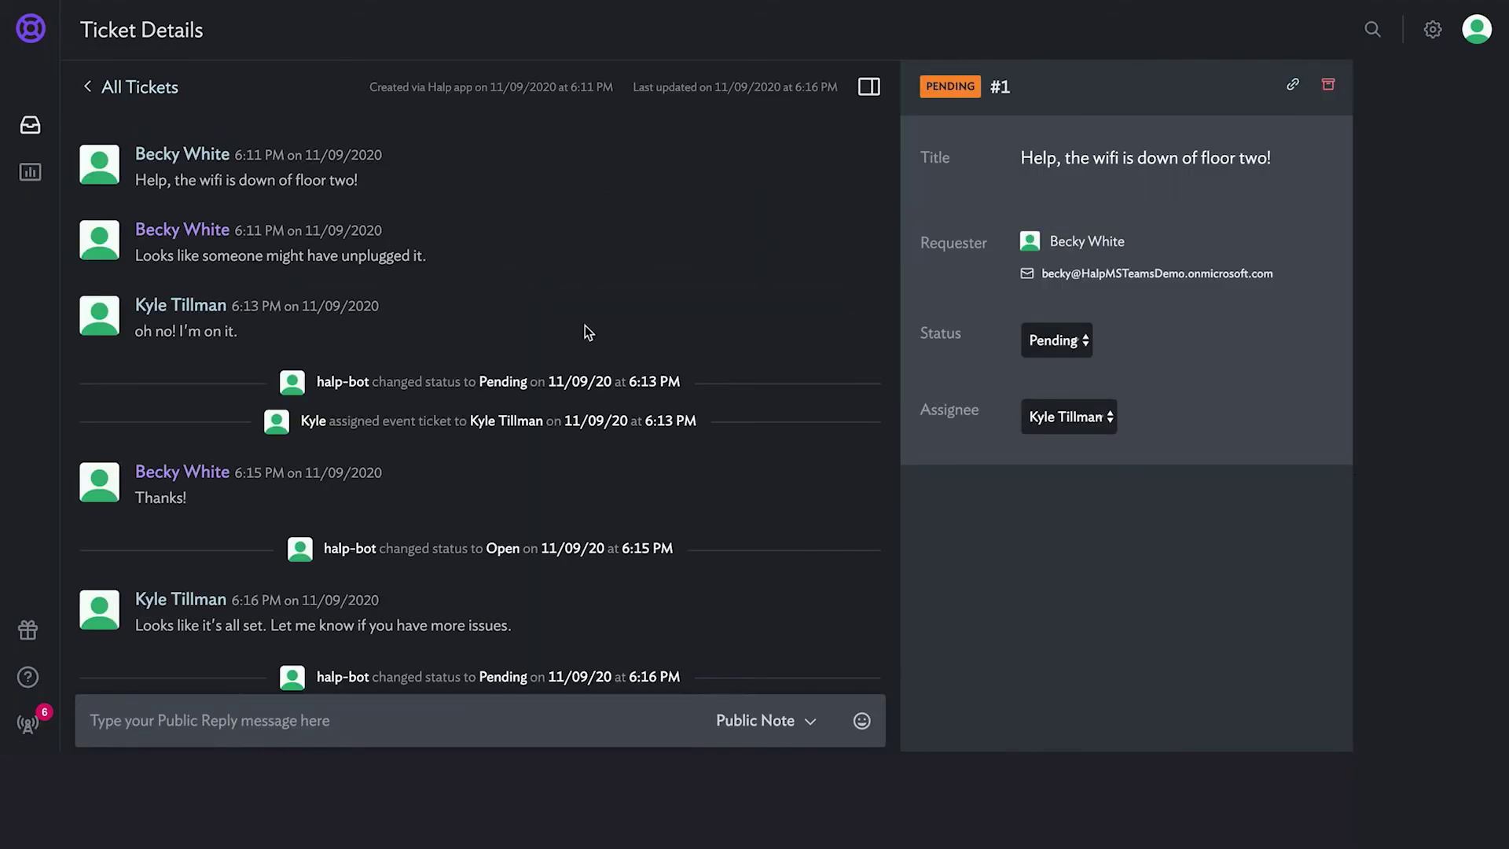
left_click(1077, 348)
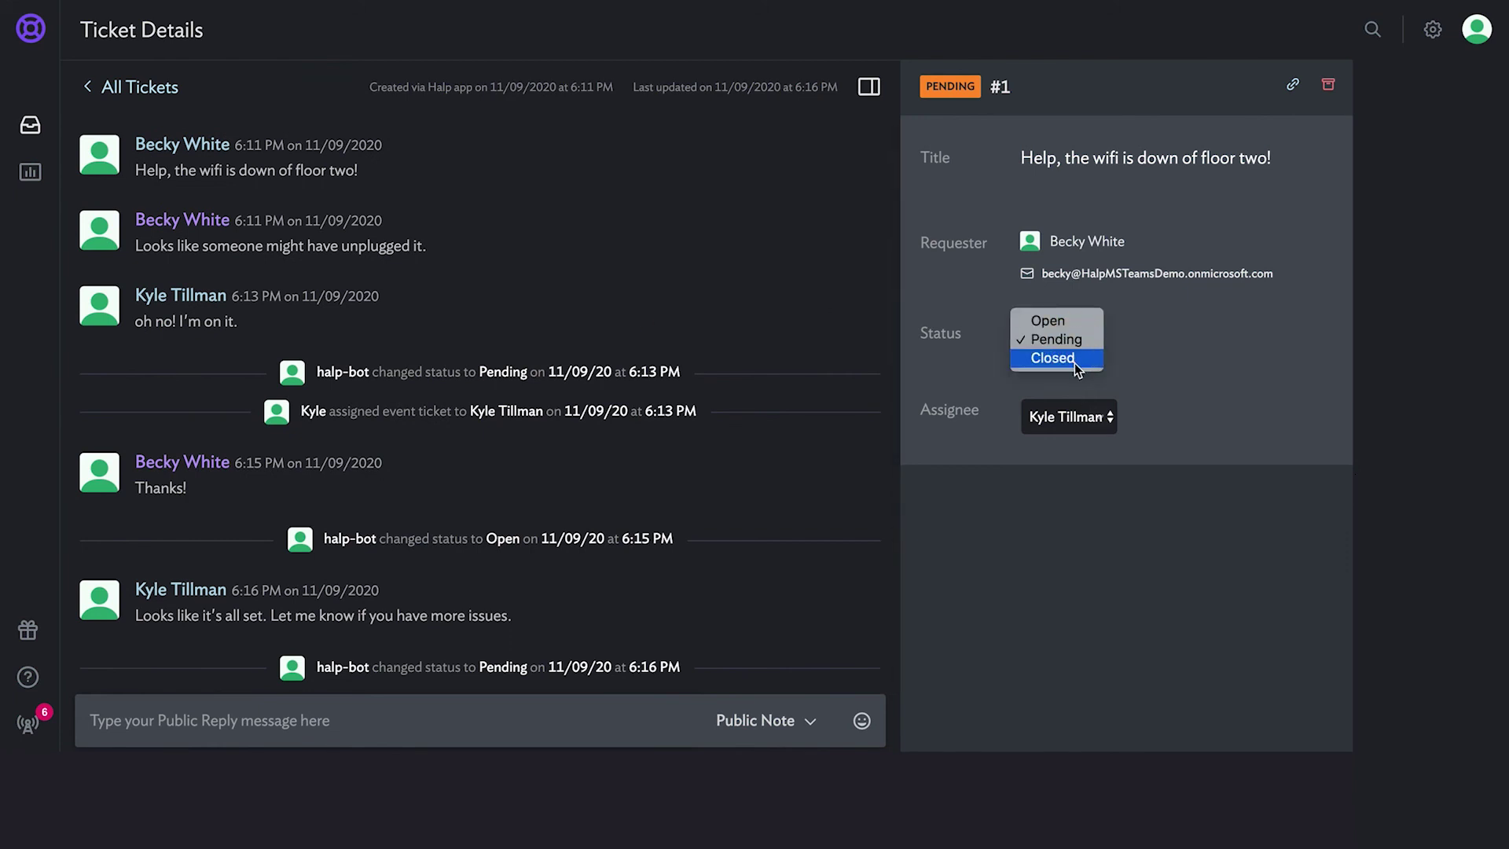